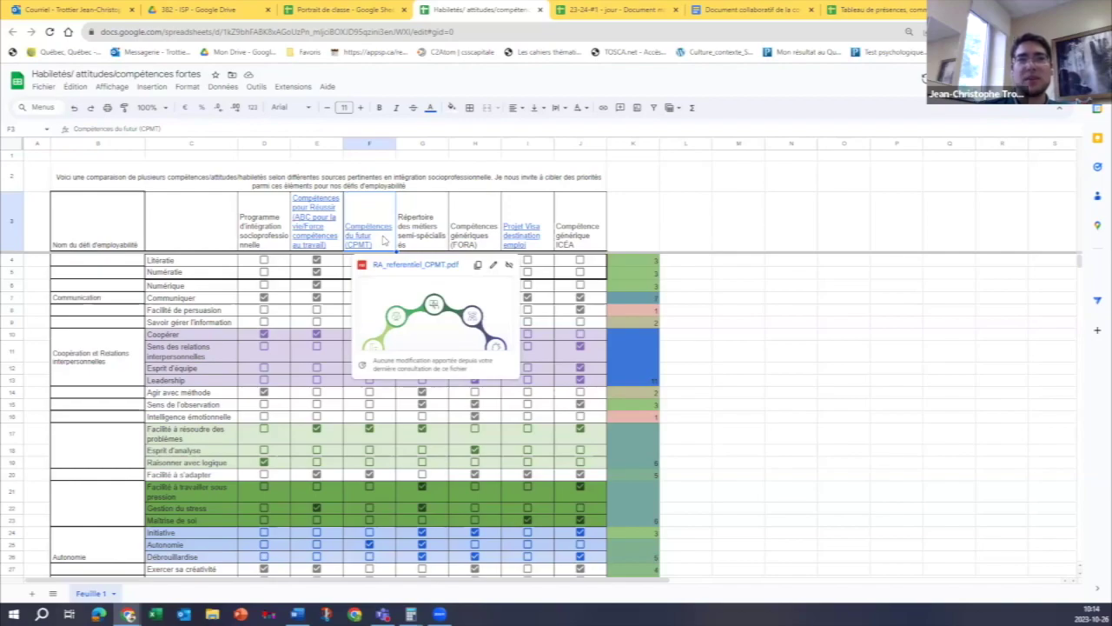
# - Go through the source column headings from Répertoire des métiers semi-spécialisés to Compétence générique ICEA
pyautogui.click(413, 243)
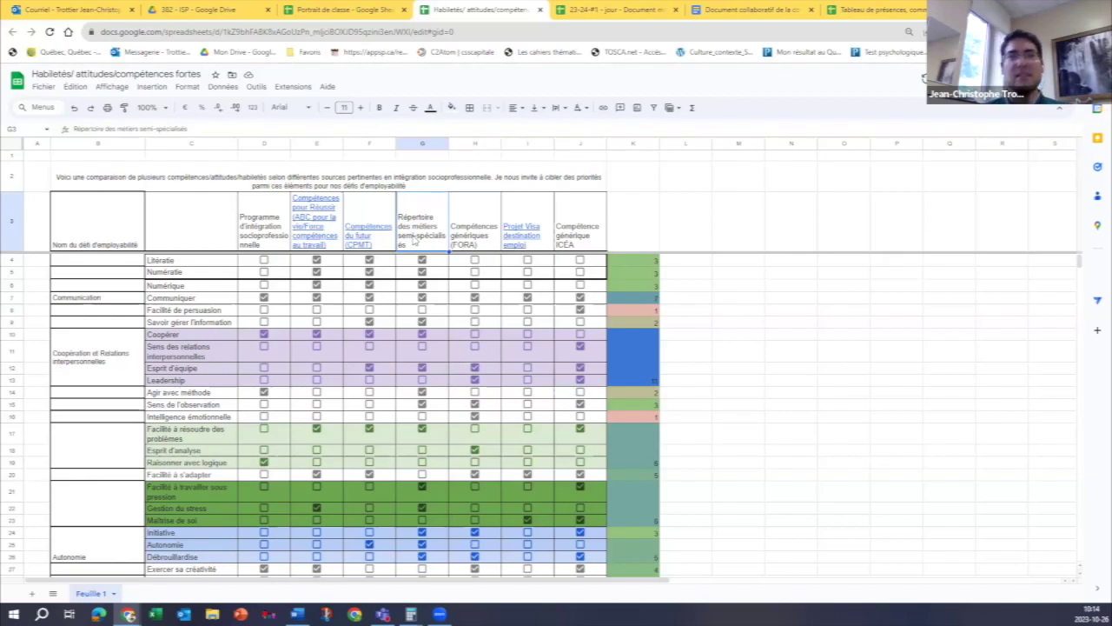
pyautogui.click(462, 212)
pyautogui.click(533, 206)
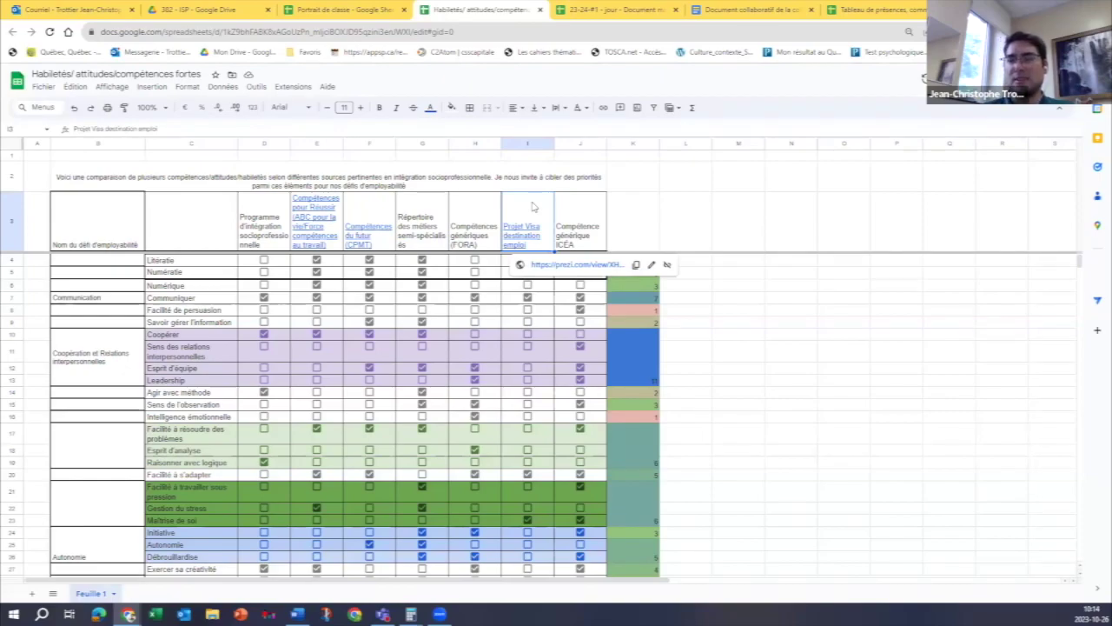
pyautogui.click(591, 221)
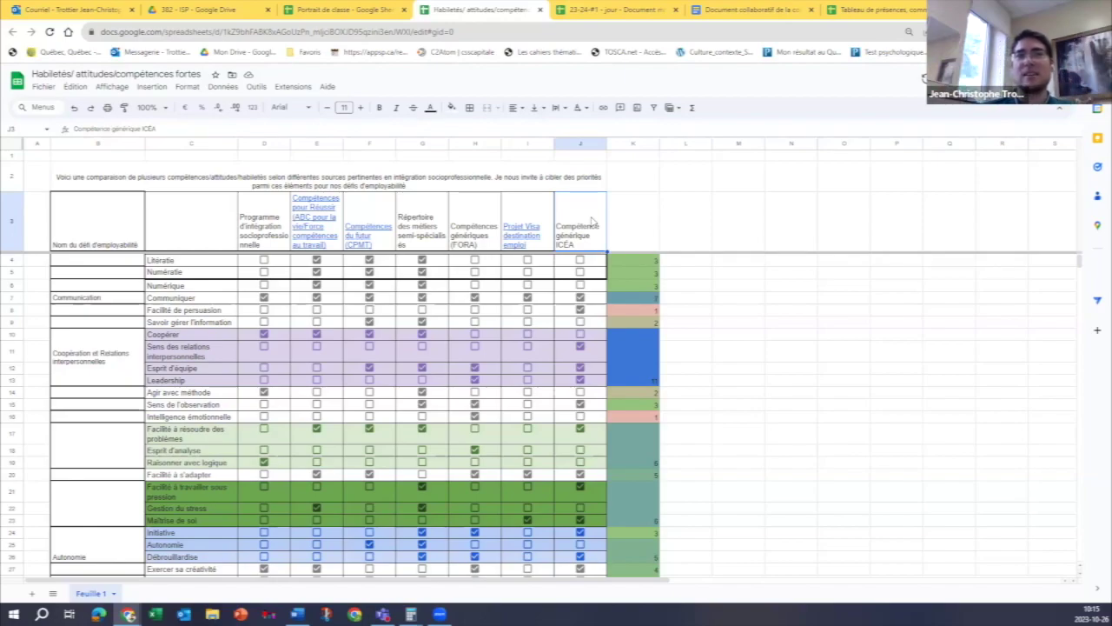
# - Review which sources cover the Litératie, Numératie and Communiquer skills, highlighting their rows of checkboxes
pyautogui.click(189, 261)
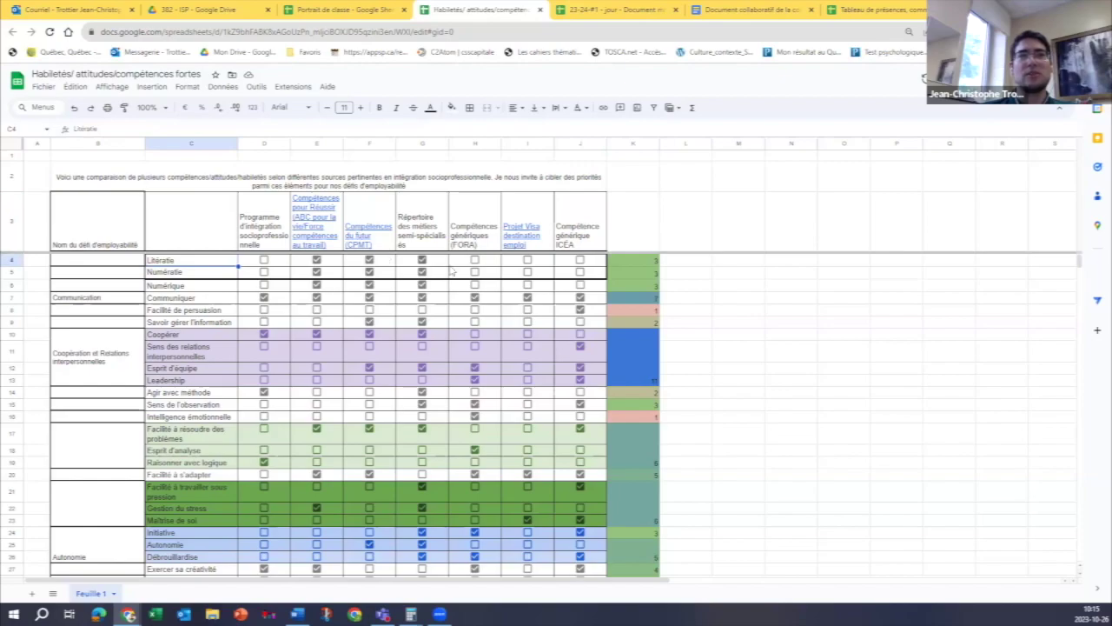
pyautogui.click(196, 274)
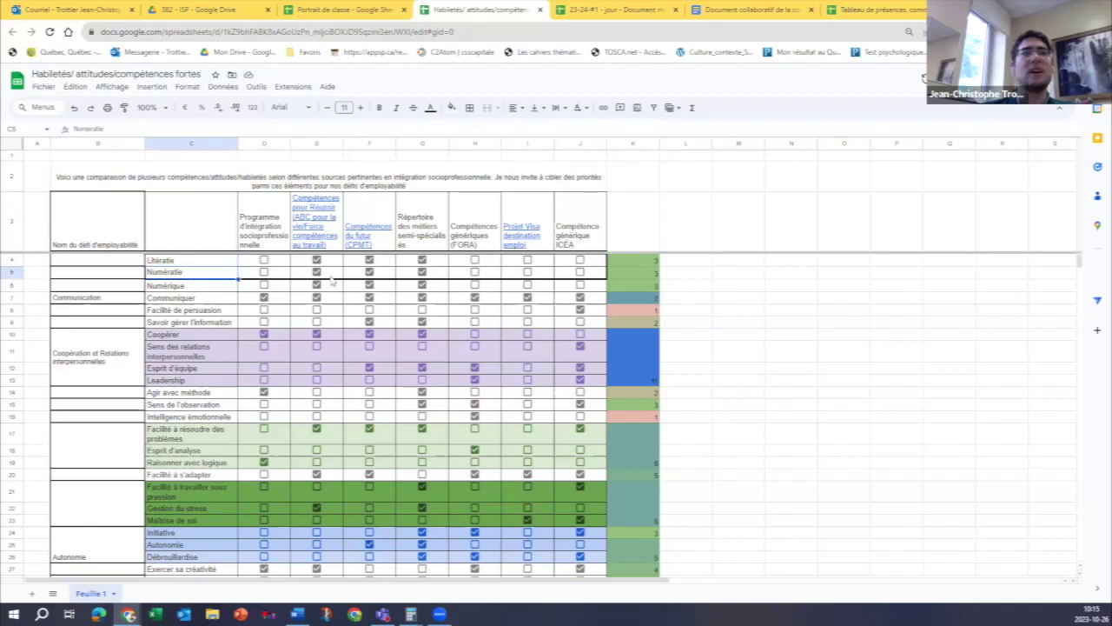
pyautogui.click(168, 263)
pyautogui.moveTo(309, 264); pyautogui.dragTo(441, 264)
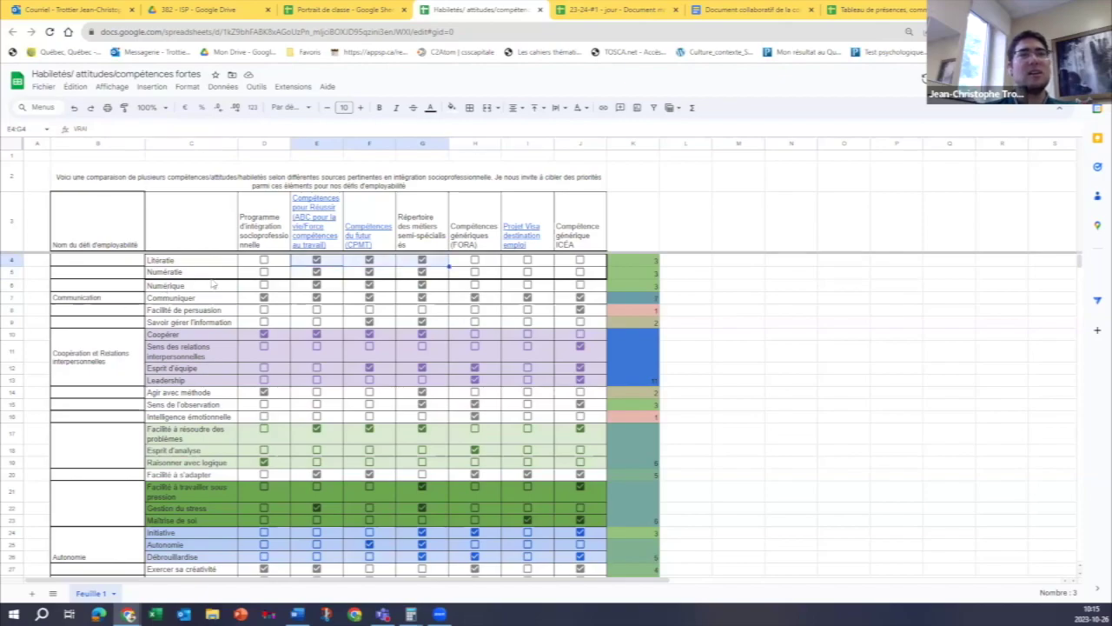
pyautogui.moveTo(160, 298); pyautogui.dragTo(584, 300)
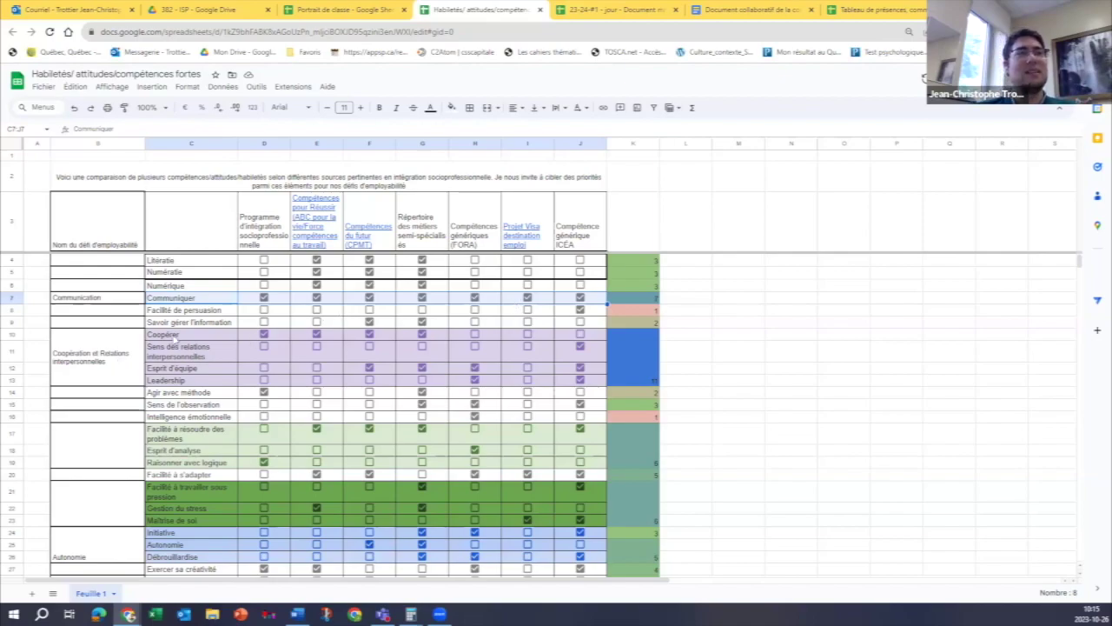
# - Review the Coopération et Relations interpersonnelles group and the individual skills from Agir avec méthode to Intelligence émotionnelle
pyautogui.click(178, 337)
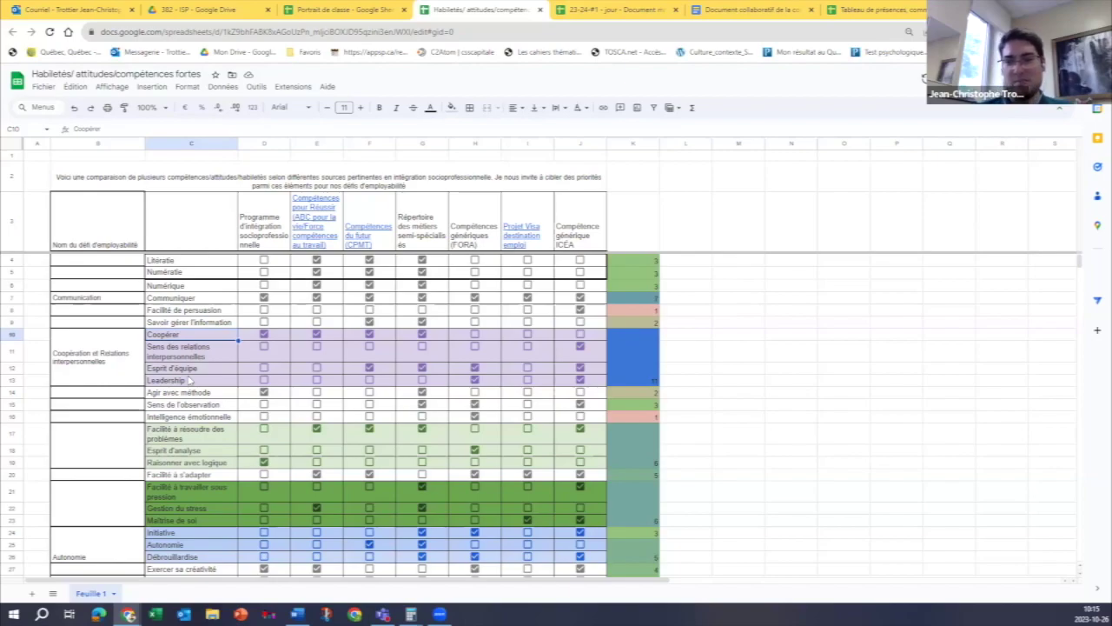
pyautogui.click(110, 366)
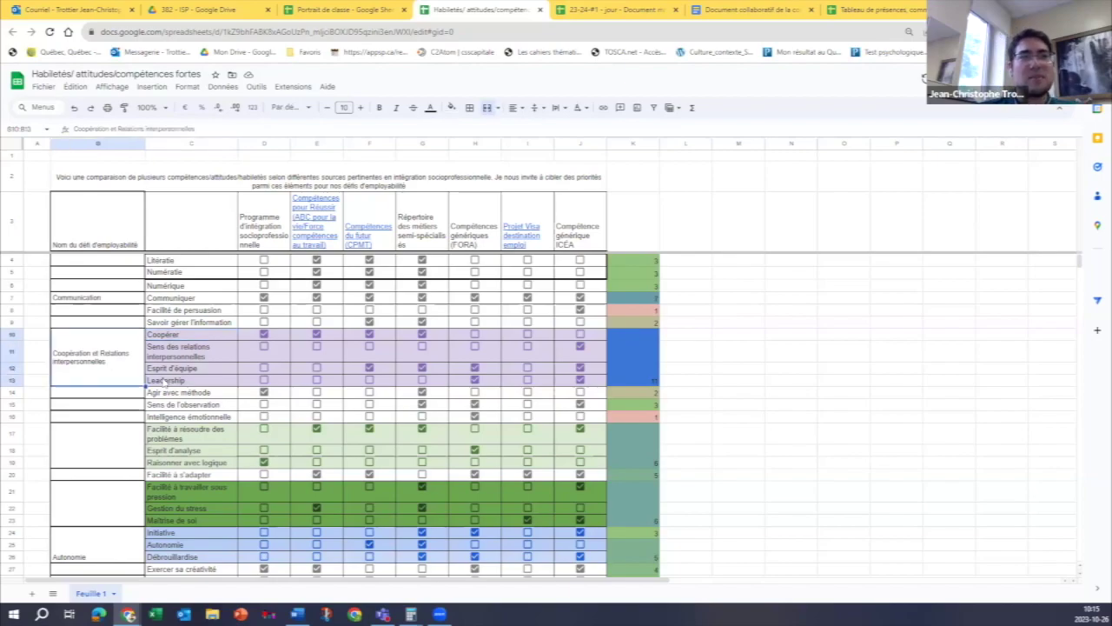
pyautogui.scroll(-1, 209, 385)
pyautogui.click(212, 369)
pyautogui.click(211, 392)
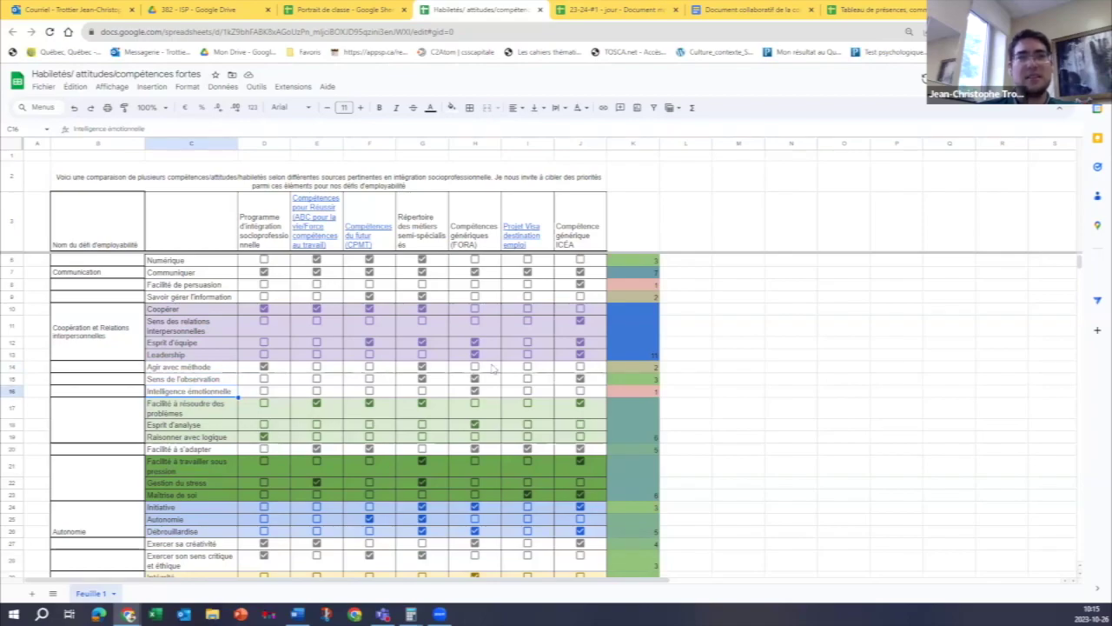
# - Highlight the problem-solving skill group in rows 17 to 19 and the pressure and stress management group in rows 21 to 23
pyautogui.scroll(-3, 227, 397)
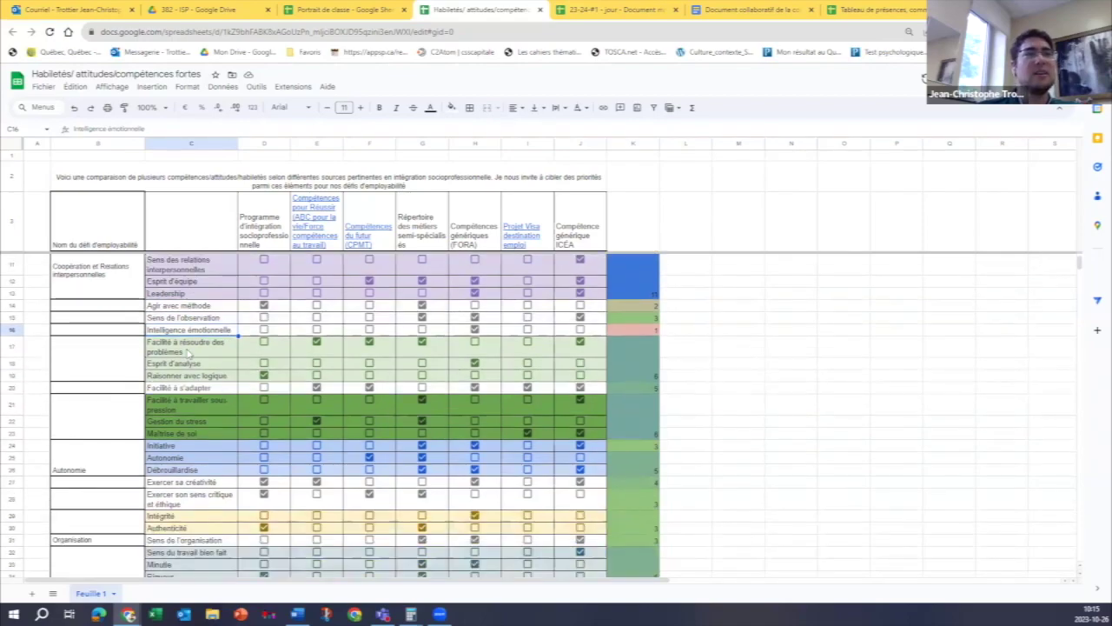
pyautogui.moveTo(187, 353); pyautogui.dragTo(582, 375)
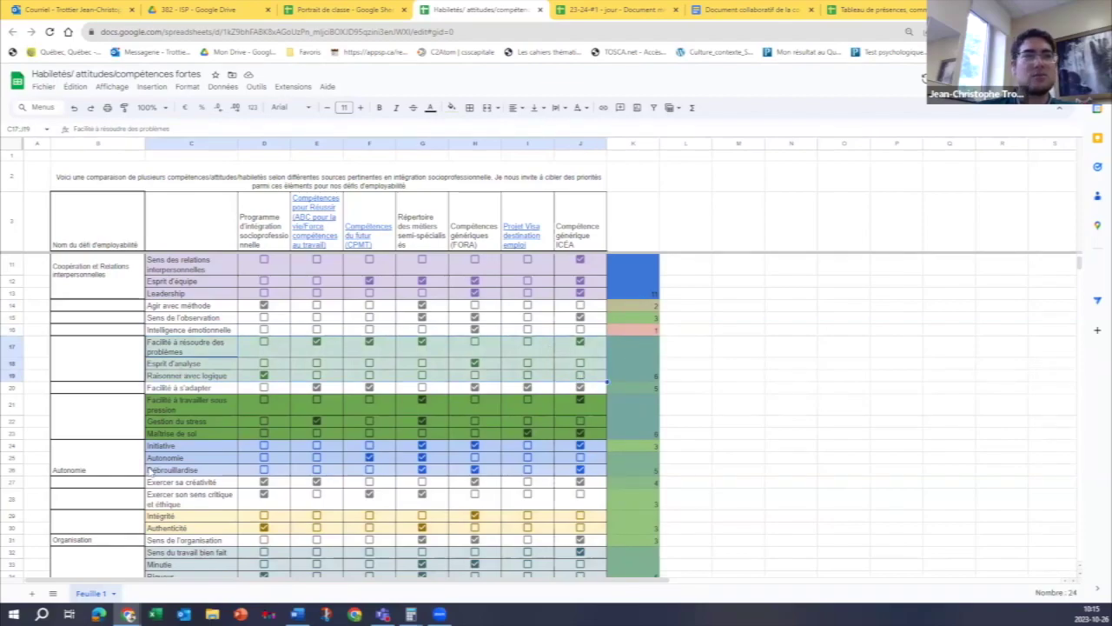
pyautogui.moveTo(167, 401); pyautogui.dragTo(566, 435)
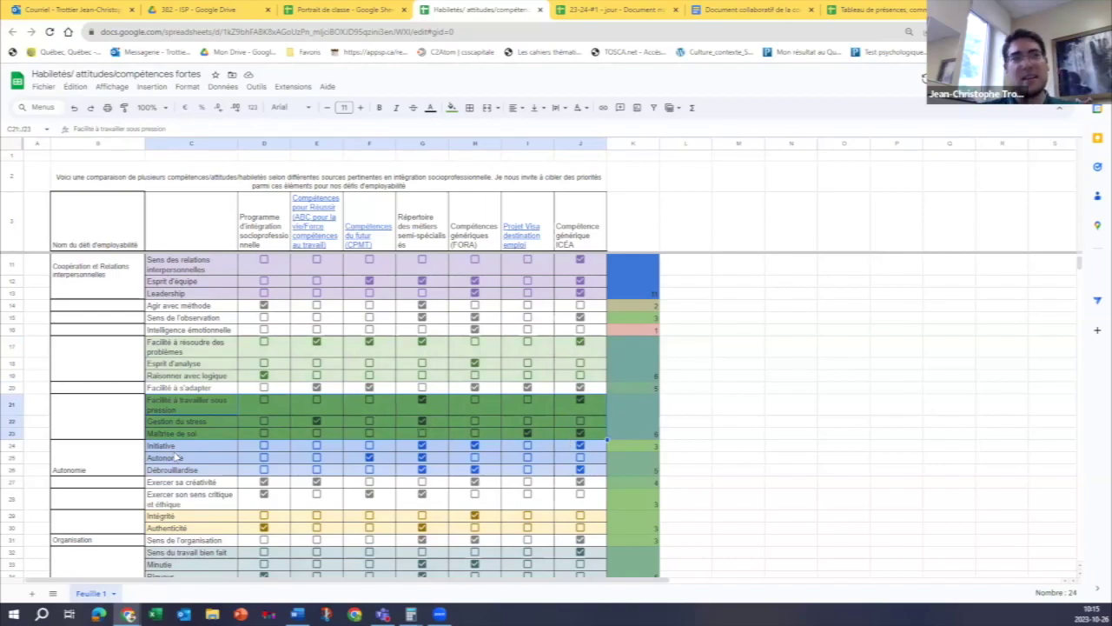
# - Look through the remaining skills to the end of the table and highlight the Nom du défi d'employabilité column
pyautogui.scroll(-2, 180, 466)
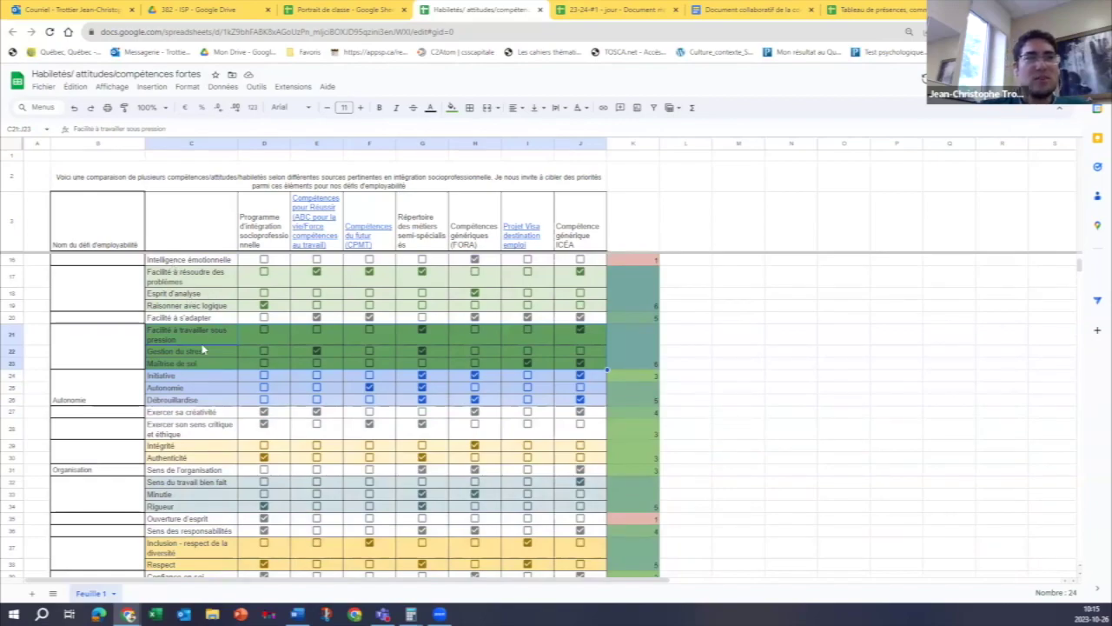
pyautogui.scroll(-8, 202, 348)
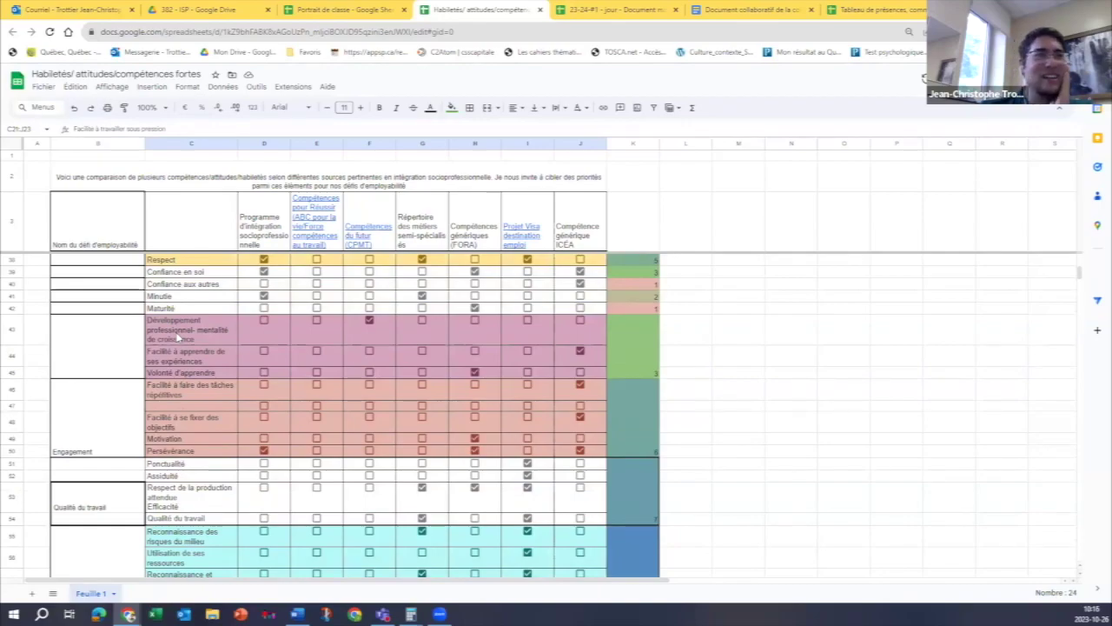
pyautogui.click(206, 341)
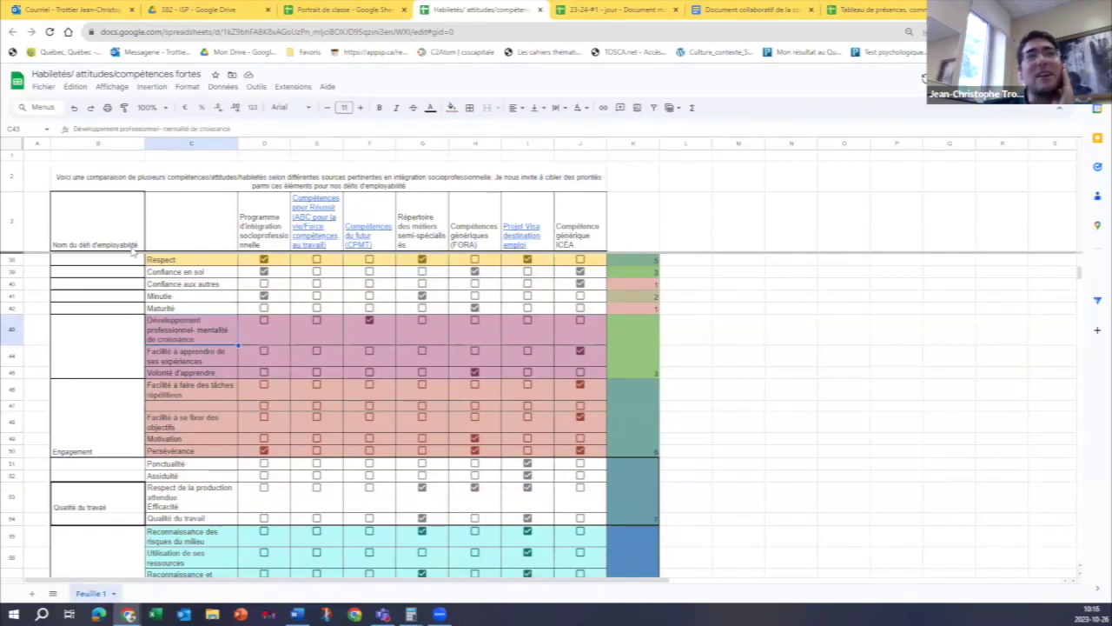
pyautogui.click(90, 230)
pyautogui.click(91, 146)
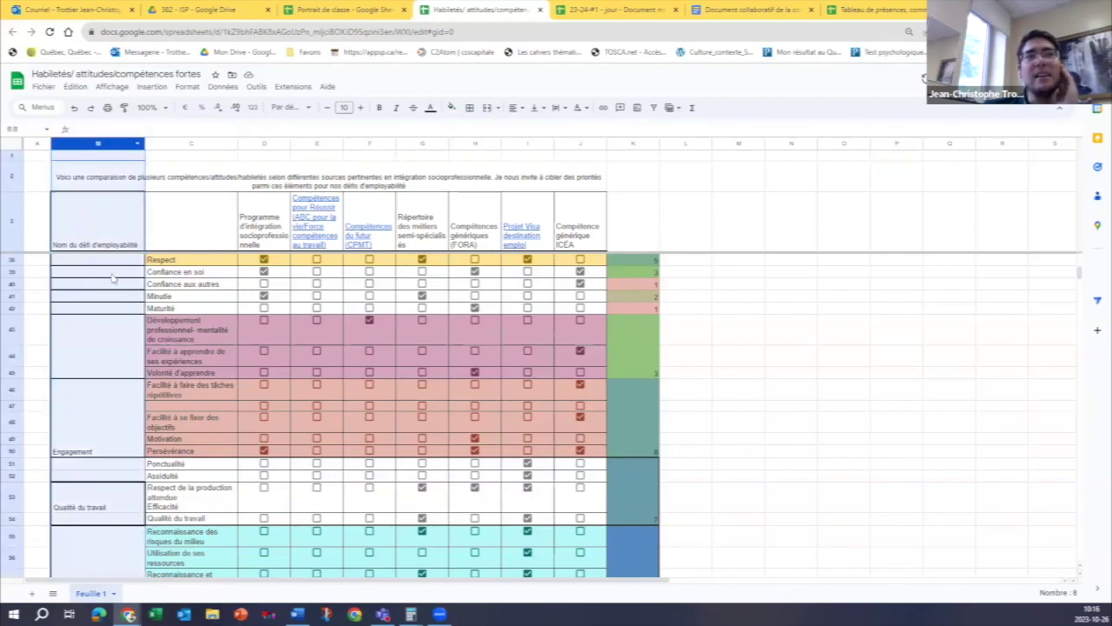
pyautogui.scroll(-10, 224, 327)
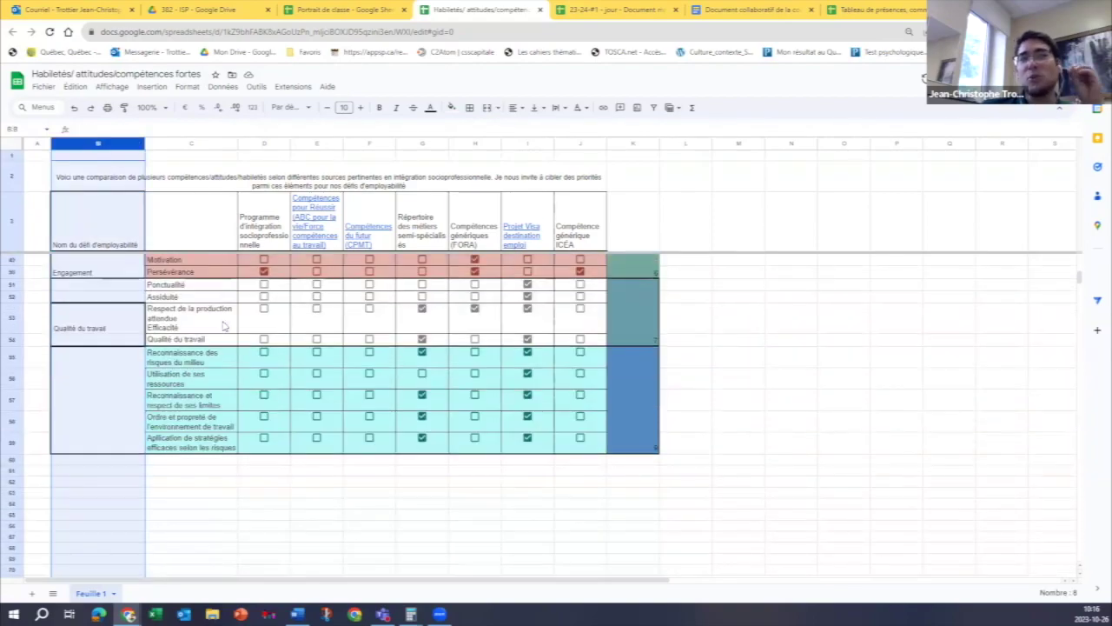
# - Examine the rows behind the Coopération et Relations interpersonnelles and Organisation employability challenges
pyautogui.scroll(8, 224, 327)
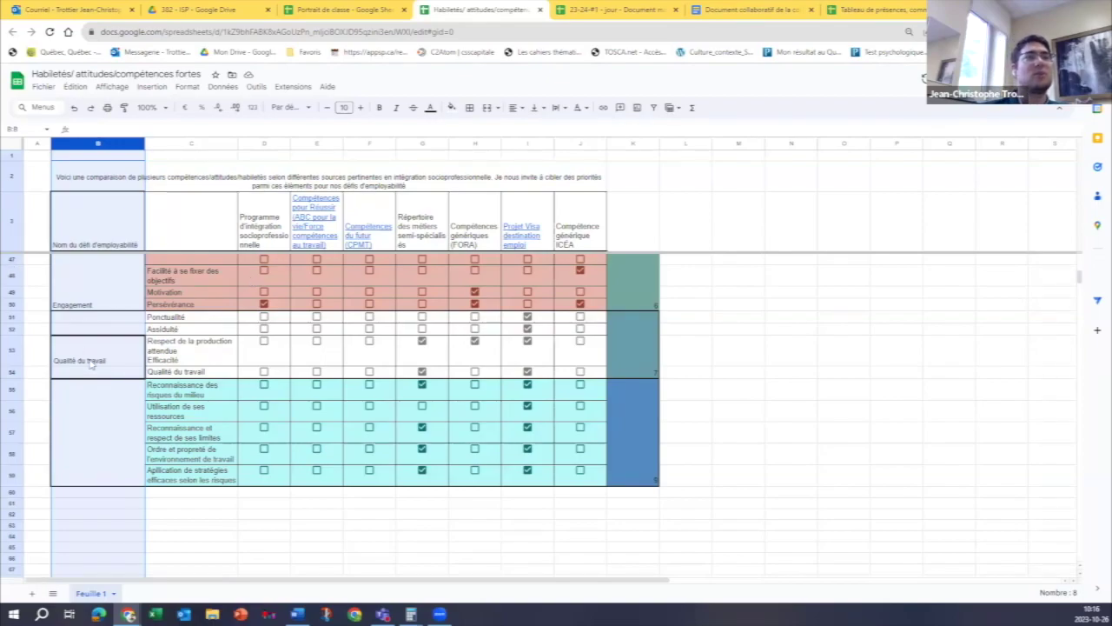
pyautogui.scroll(3, 96, 372)
pyautogui.scroll(10, 91, 314)
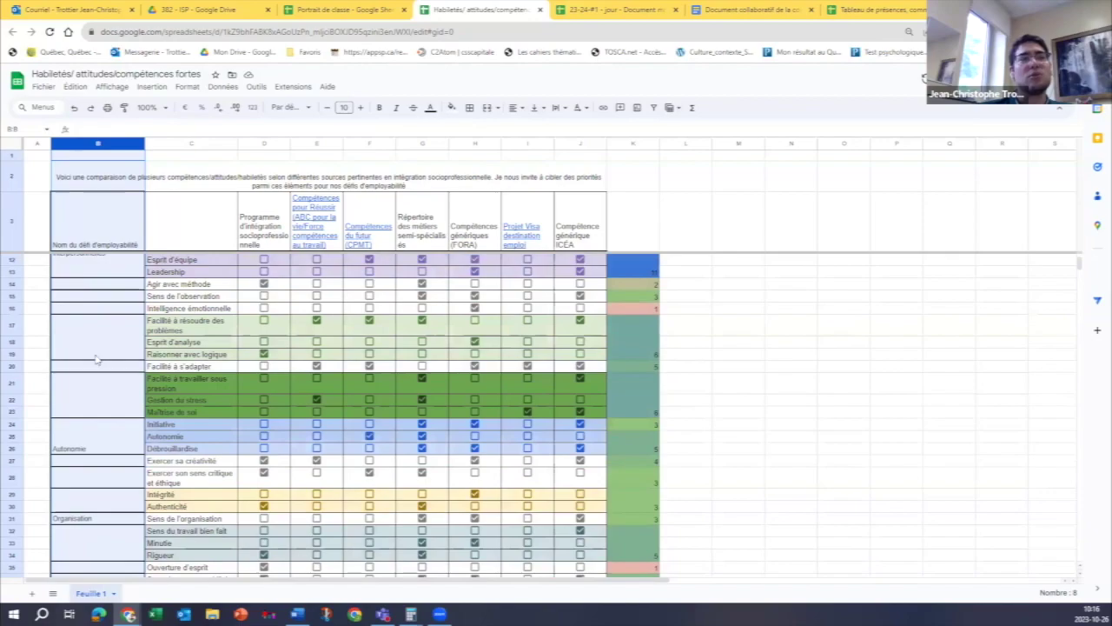
pyautogui.moveTo(187, 335); pyautogui.dragTo(606, 383)
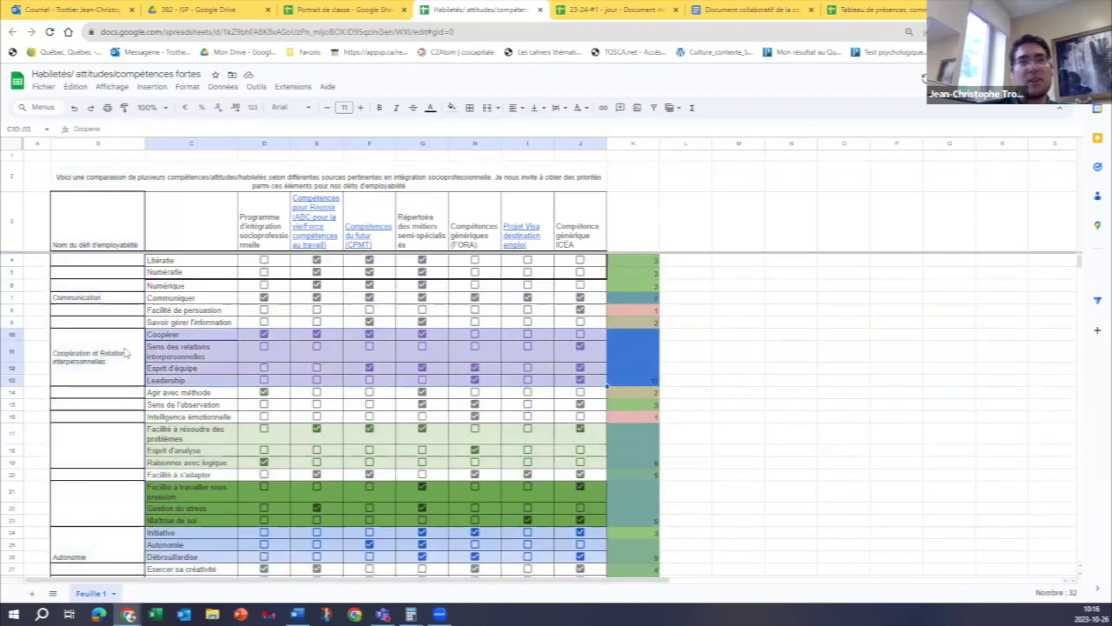
pyautogui.click(79, 355)
pyautogui.scroll(-6, 79, 355)
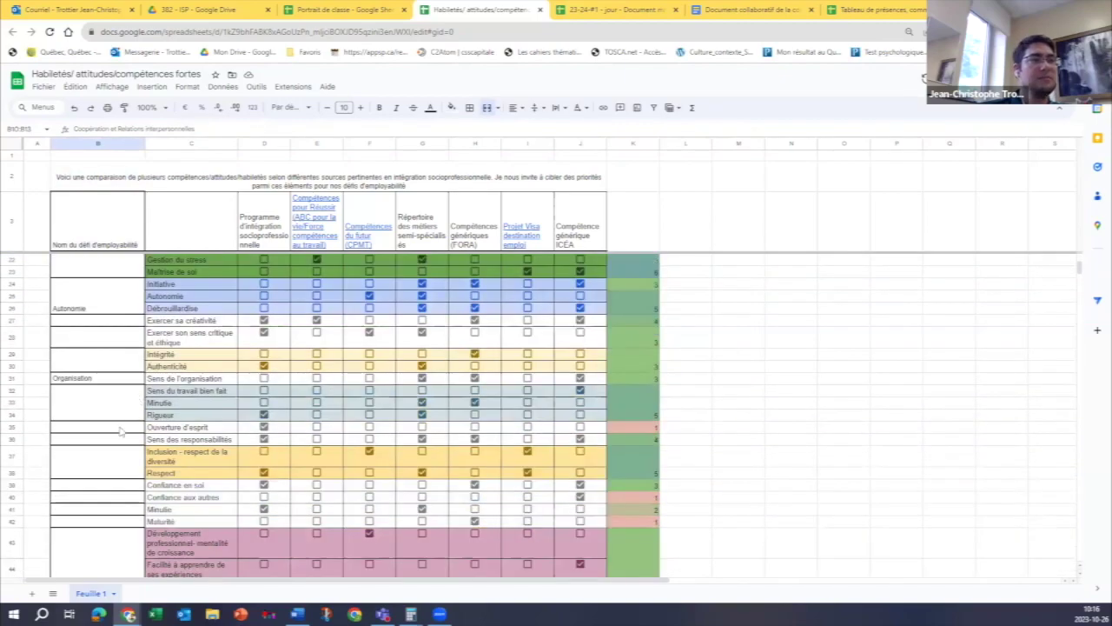
pyautogui.moveTo(91, 385); pyautogui.dragTo(640, 385)
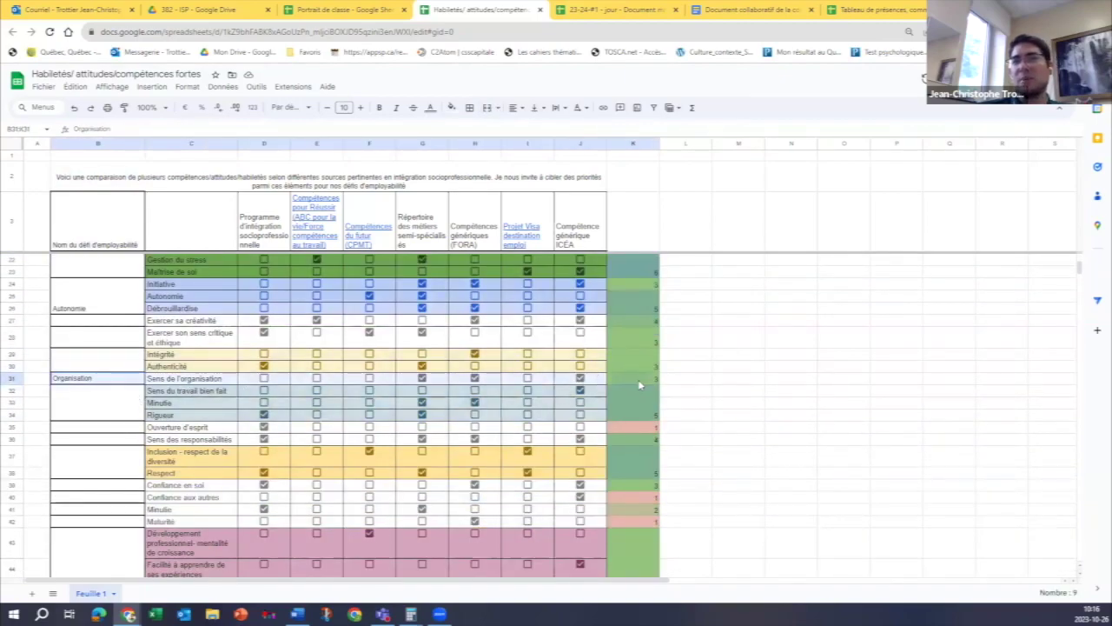
pyautogui.click(80, 380)
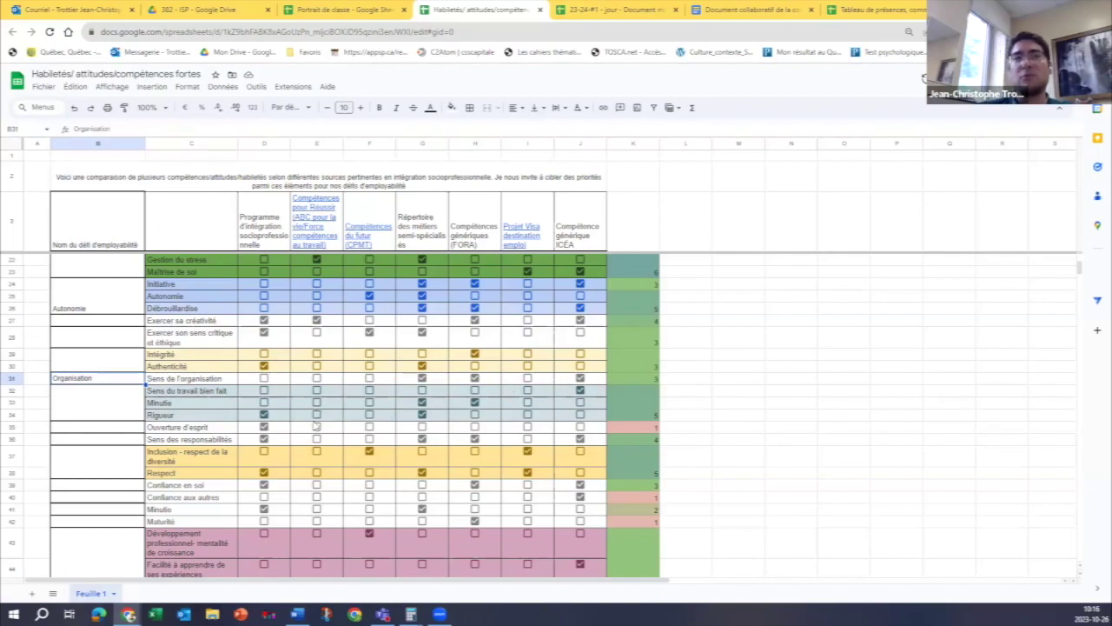
# - Examine the respect and inclusion rows and the skills grouped under the Engagement and Qualité du travail challenges
pyautogui.scroll(-3, 103, 393)
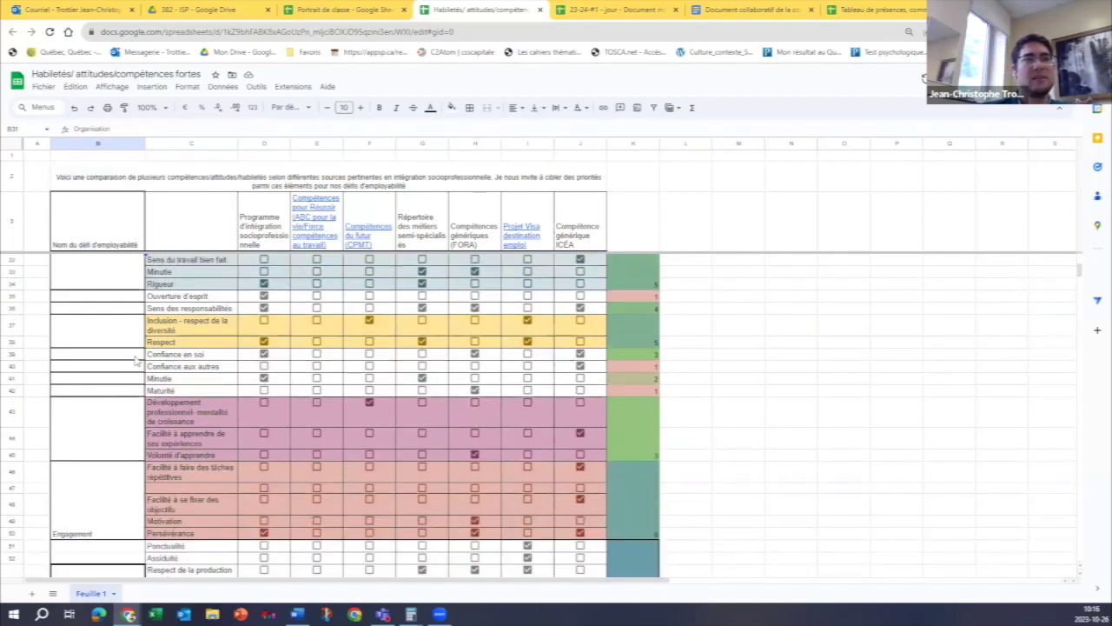
pyautogui.moveTo(119, 332); pyautogui.dragTo(581, 344)
pyautogui.scroll(-1, 100, 405)
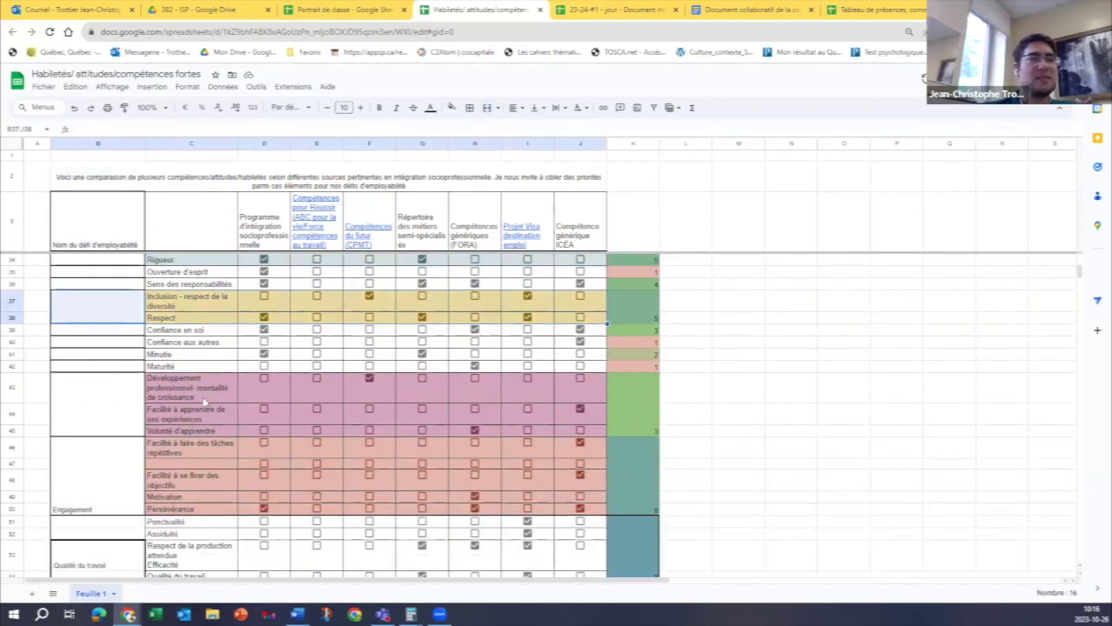
pyautogui.moveTo(109, 407); pyautogui.dragTo(584, 466)
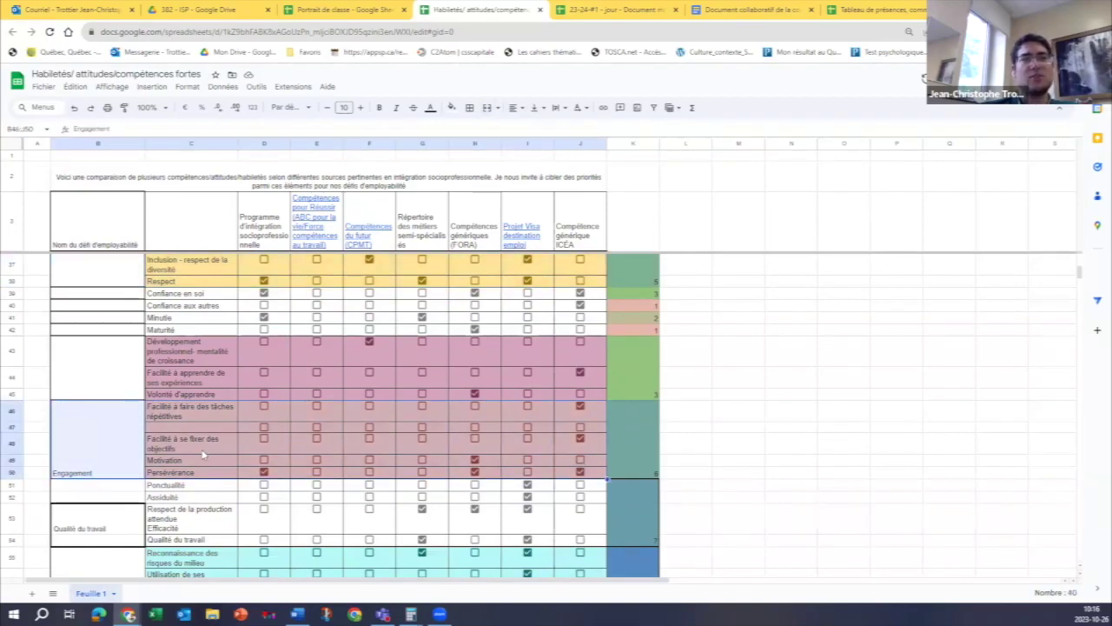
pyautogui.click(88, 470)
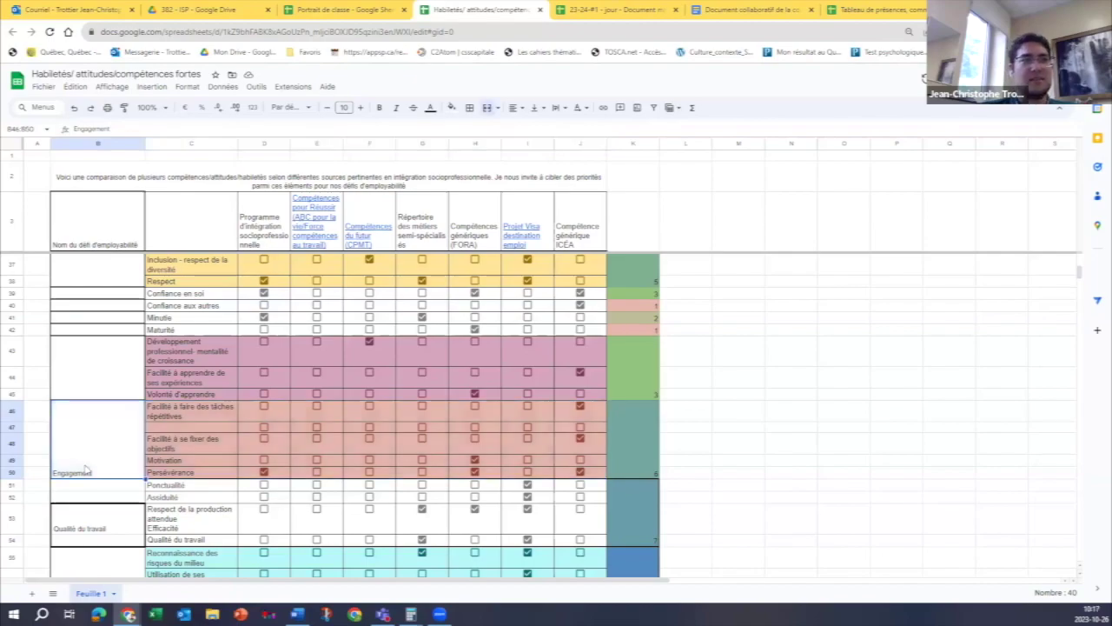
pyautogui.scroll(-4, 88, 400)
pyautogui.moveTo(86, 340); pyautogui.dragTo(581, 357)
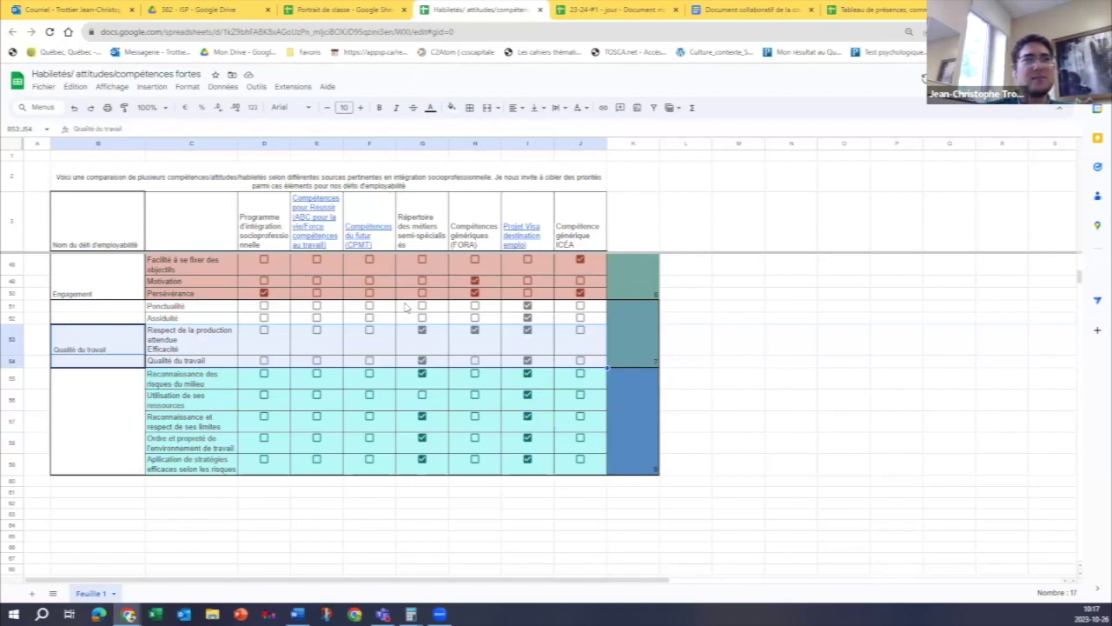
pyautogui.click(100, 355)
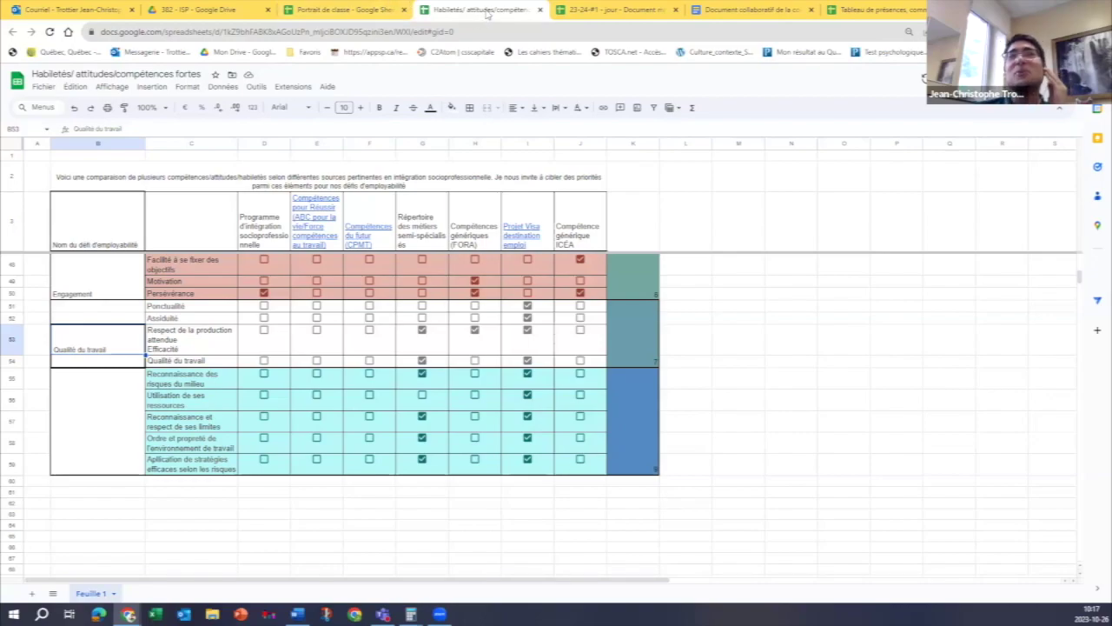
# - Switch to the Portrait de classe spreadsheet and examine the first student's situation rows and the first Défi d'employabilité headings
pyautogui.click(349, 9)
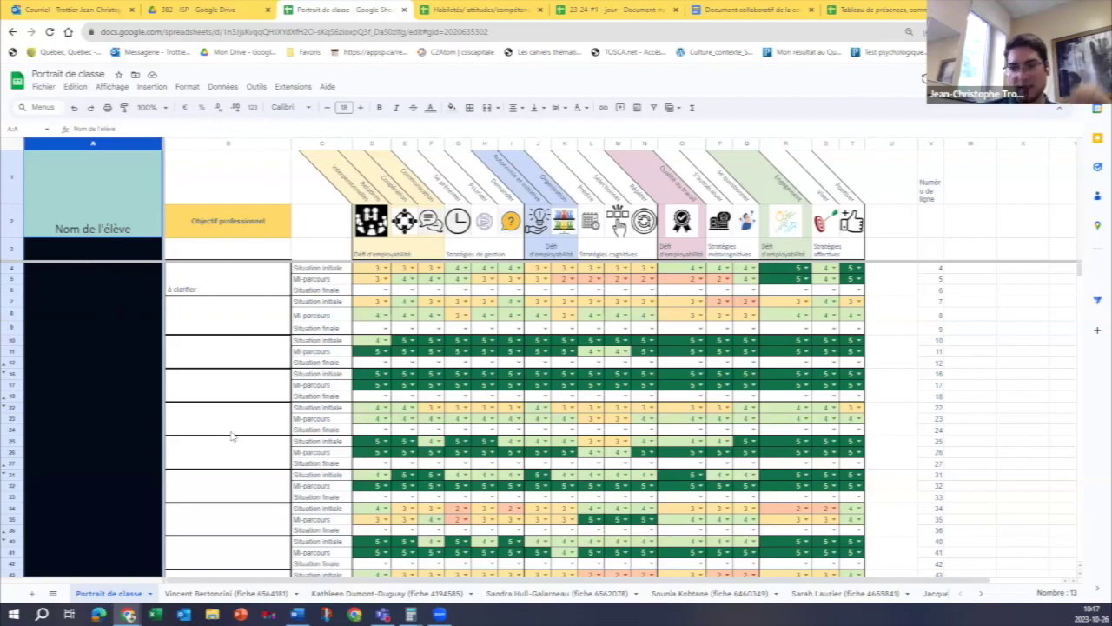
pyautogui.click(335, 270)
pyautogui.click(328, 280)
pyautogui.click(326, 290)
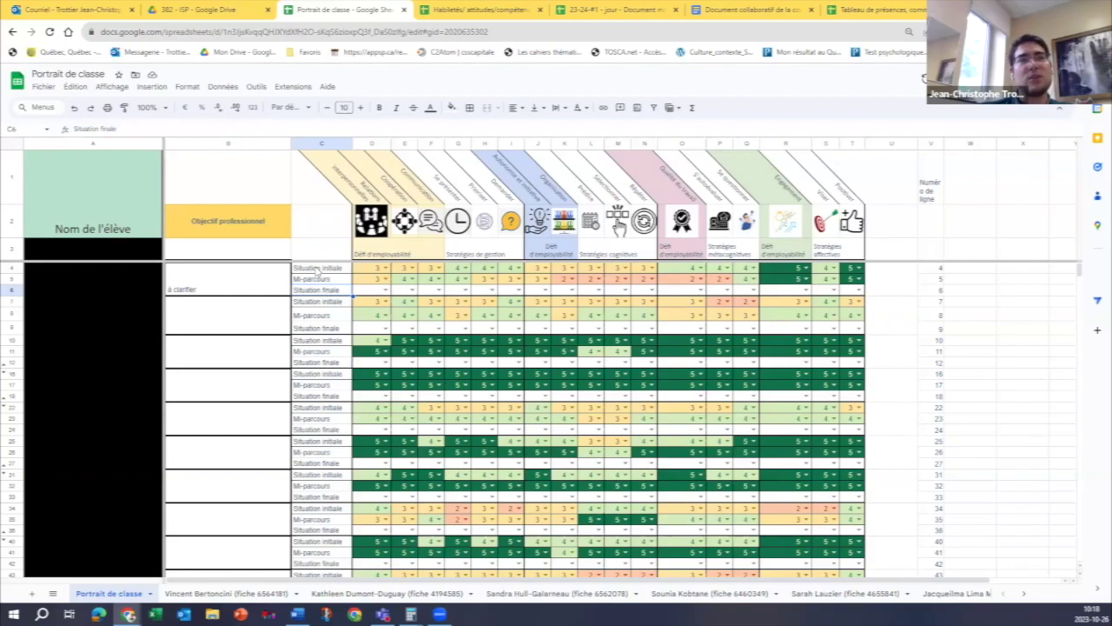
pyautogui.click(318, 279)
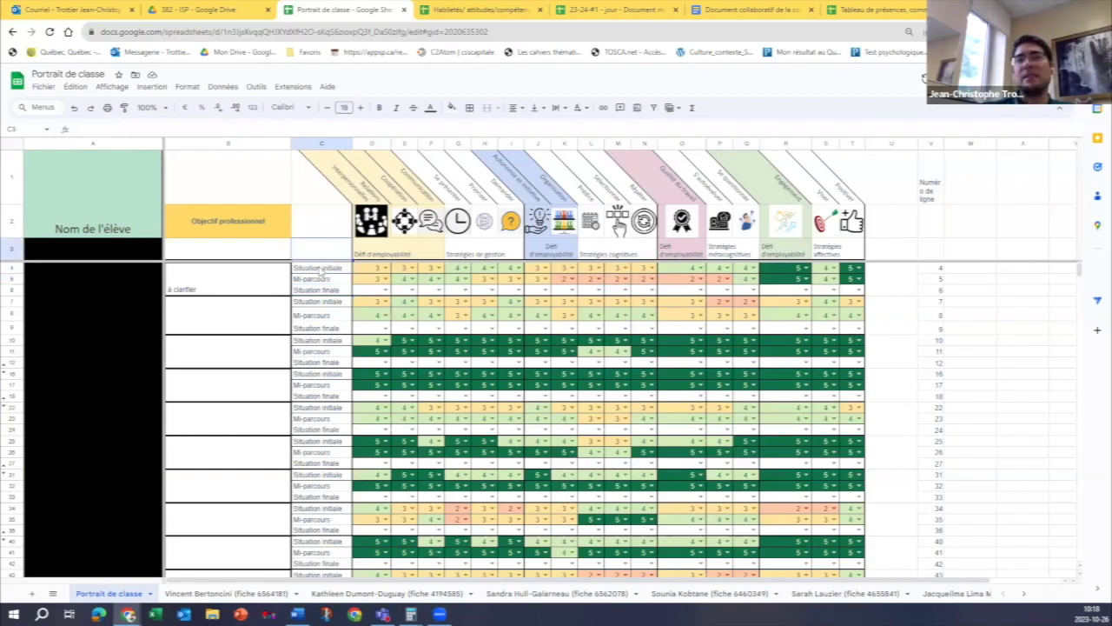
pyautogui.moveTo(361, 188); pyautogui.dragTo(425, 193)
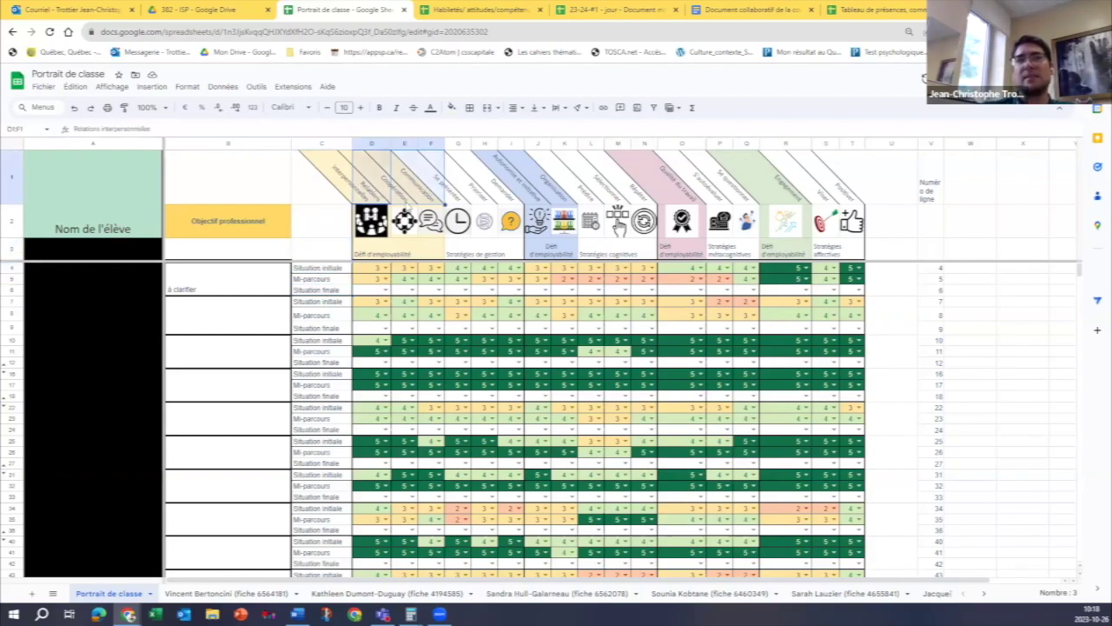
pyautogui.click(368, 255)
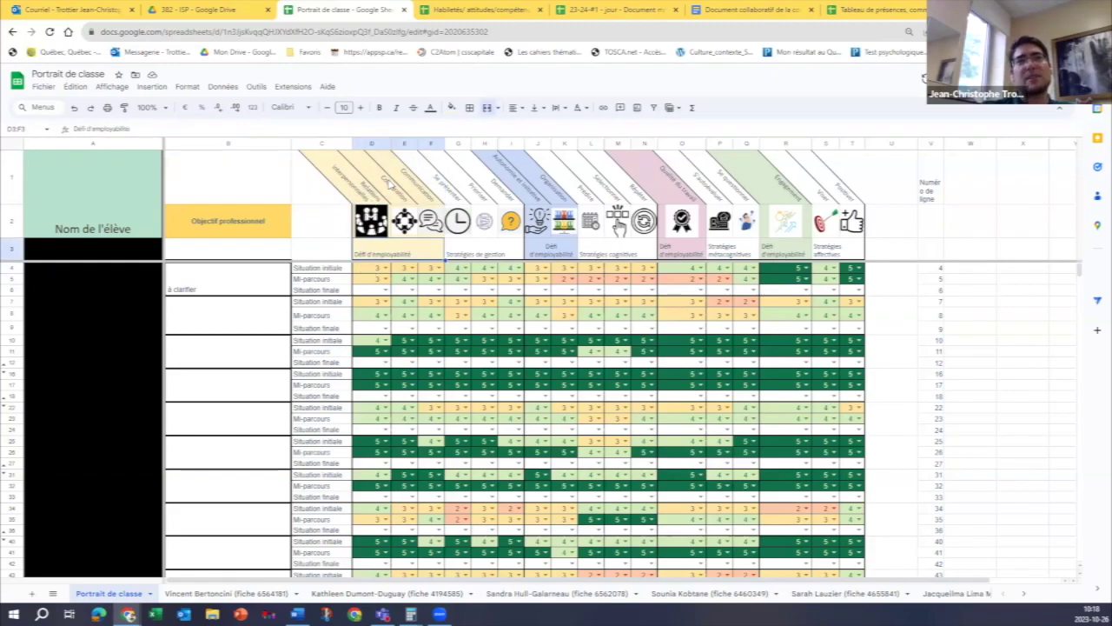
# - Compare the Situation initiale and Mi-parcours ratings of several students throughout the class table
pyautogui.click(364, 271)
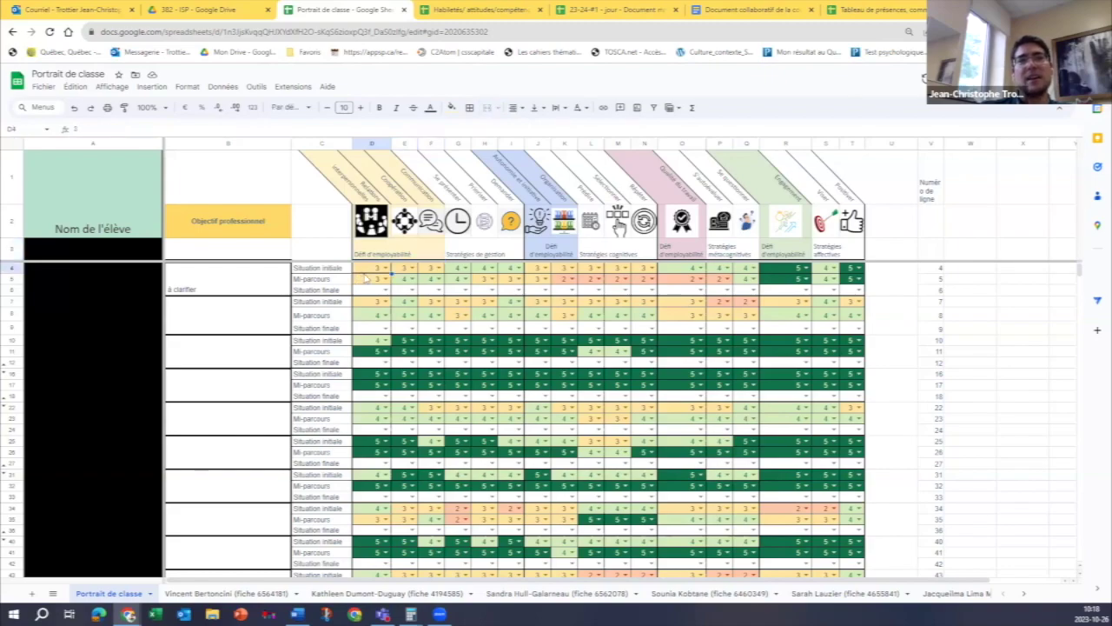
pyautogui.click(345, 342)
pyautogui.moveTo(353, 354); pyautogui.dragTo(458, 362)
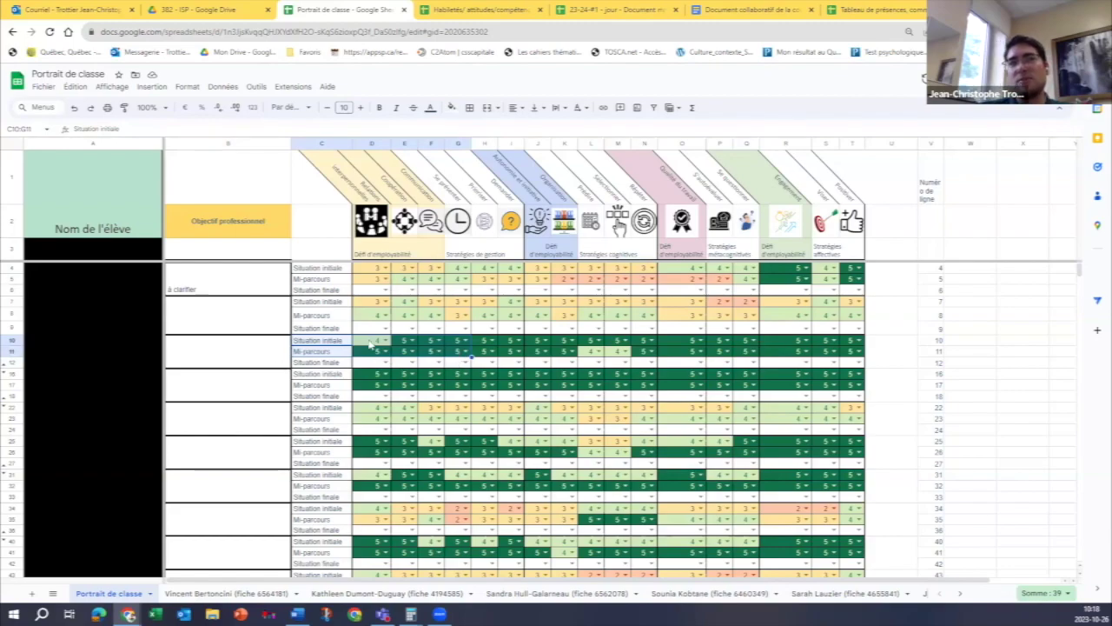
pyautogui.scroll(-3, 347, 373)
pyautogui.scroll(-3, 347, 373)
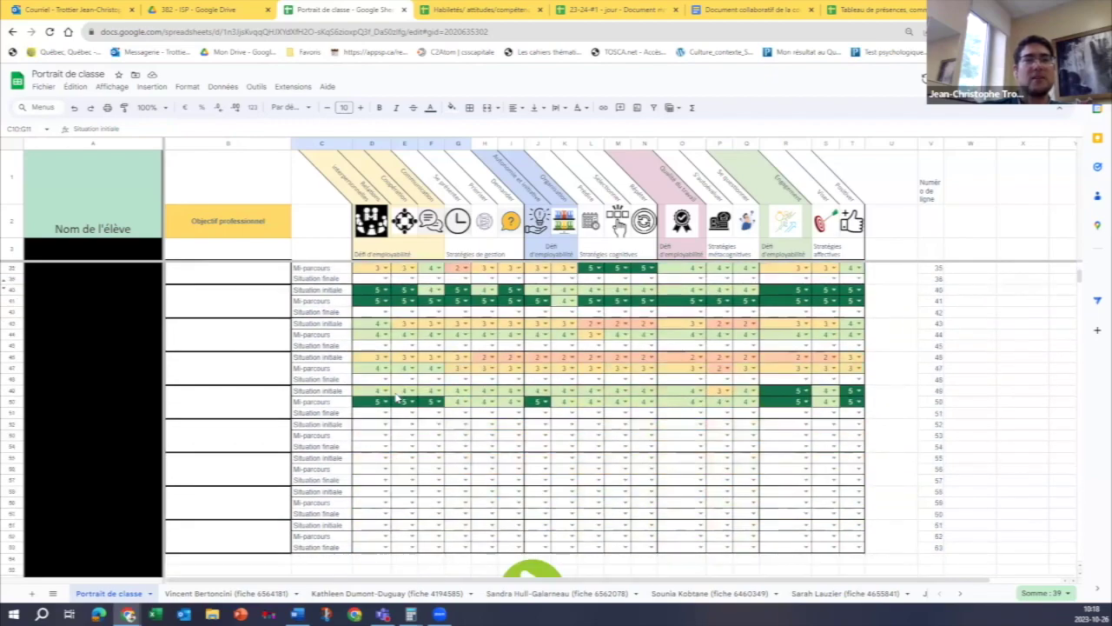
pyautogui.moveTo(325, 358); pyautogui.dragTo(644, 363)
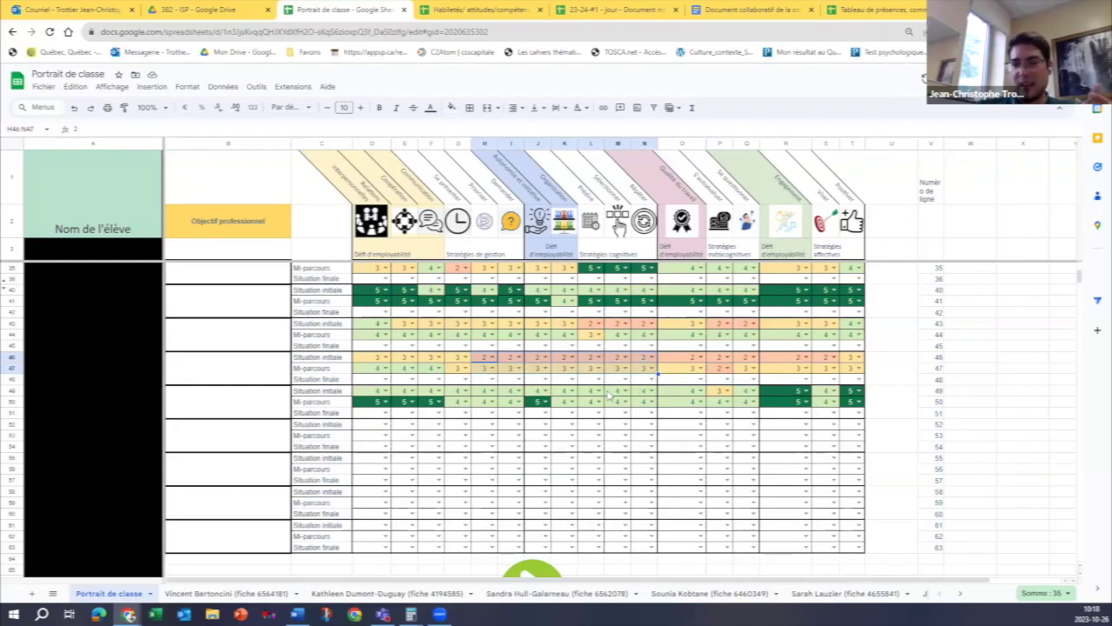
pyautogui.scroll(3, 560, 397)
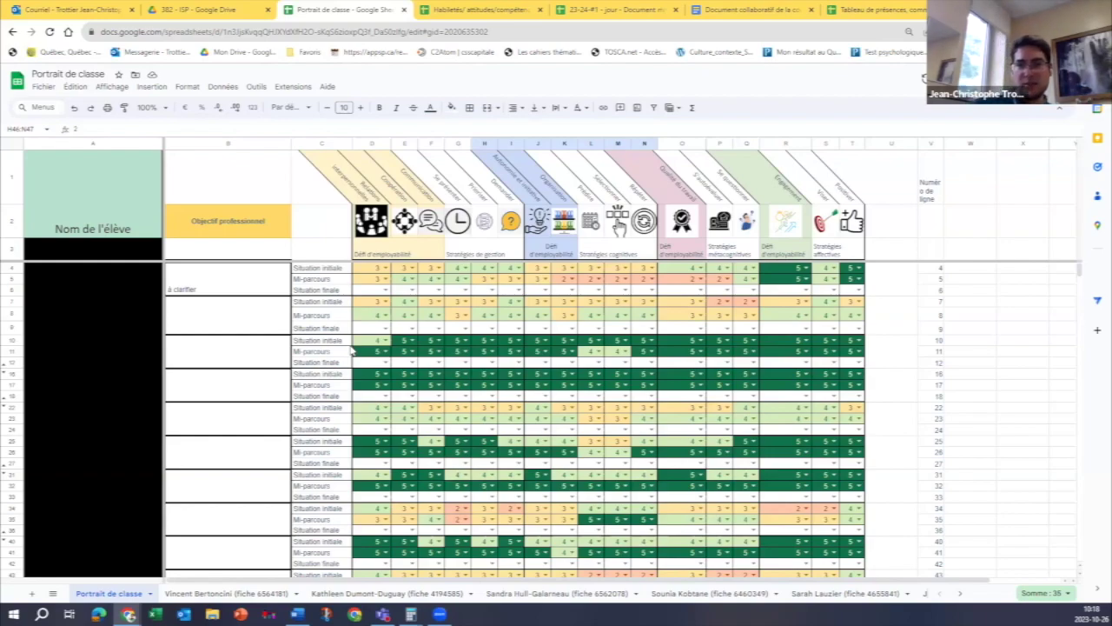
# - View the first student's individual chart sheet, and return to Portrait de classe to highlight that student's Situation initiale and Mi-parcours ratings
pyautogui.click(365, 270)
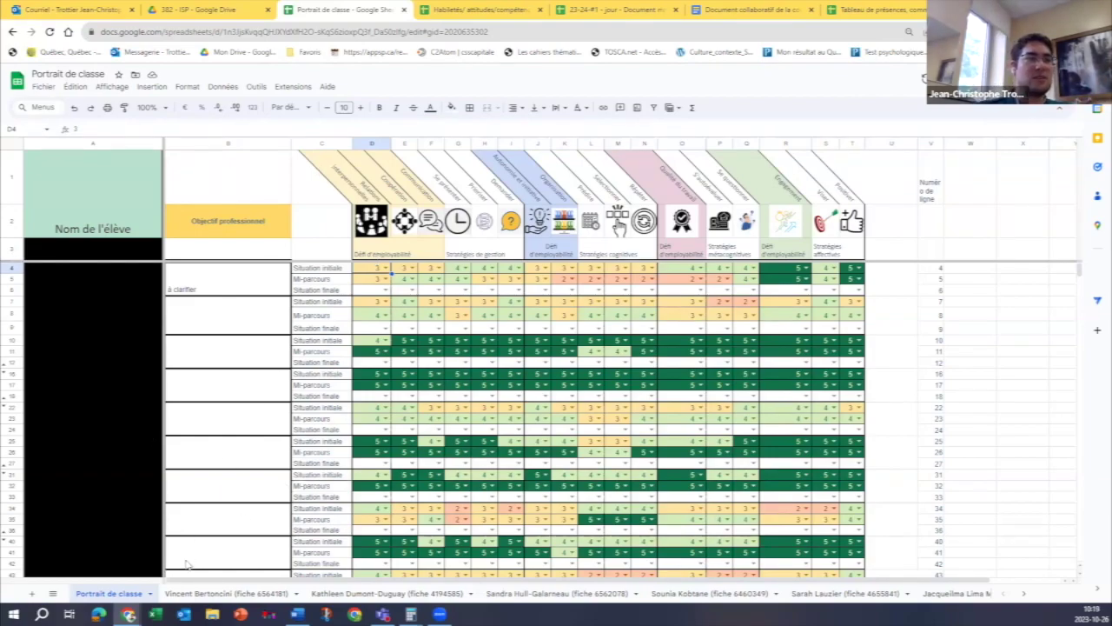
pyautogui.click(177, 596)
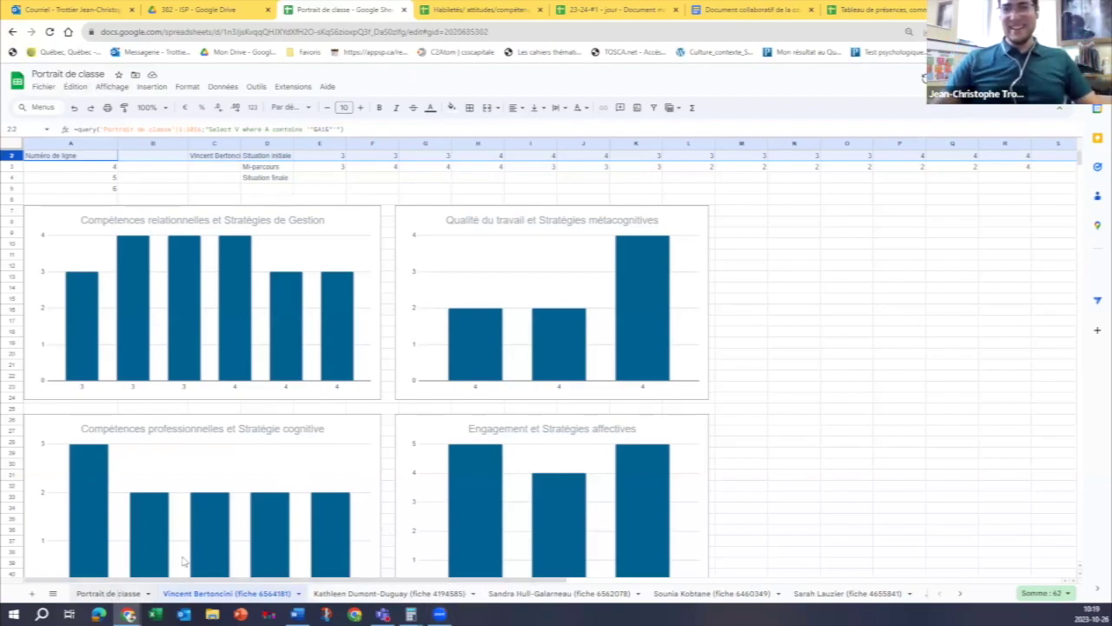
pyautogui.click(113, 593)
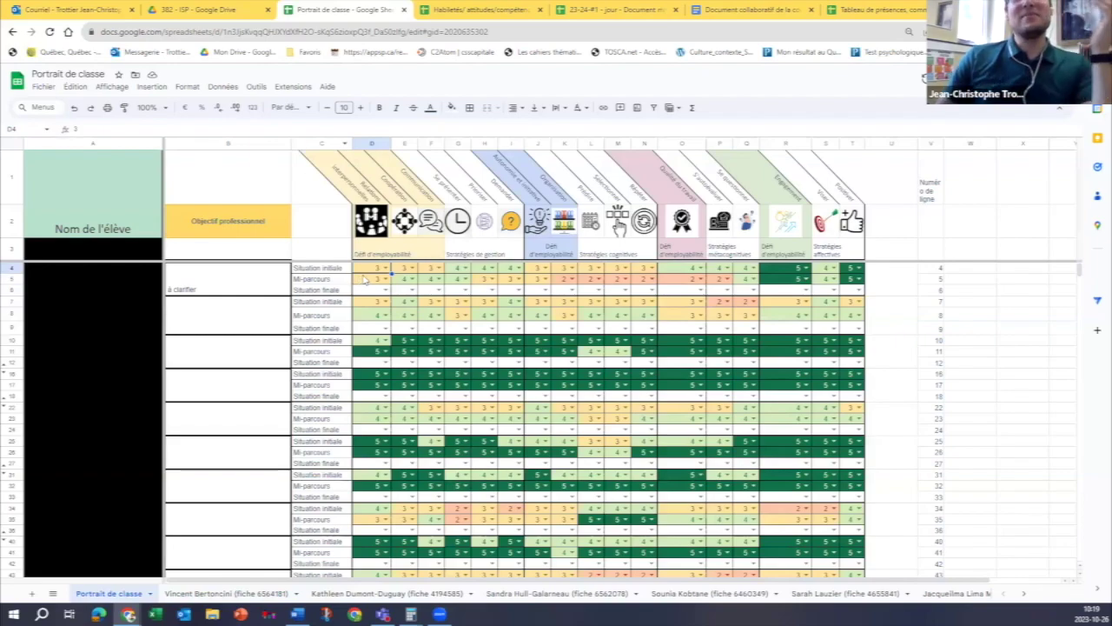
pyautogui.moveTo(365, 275); pyautogui.dragTo(852, 275)
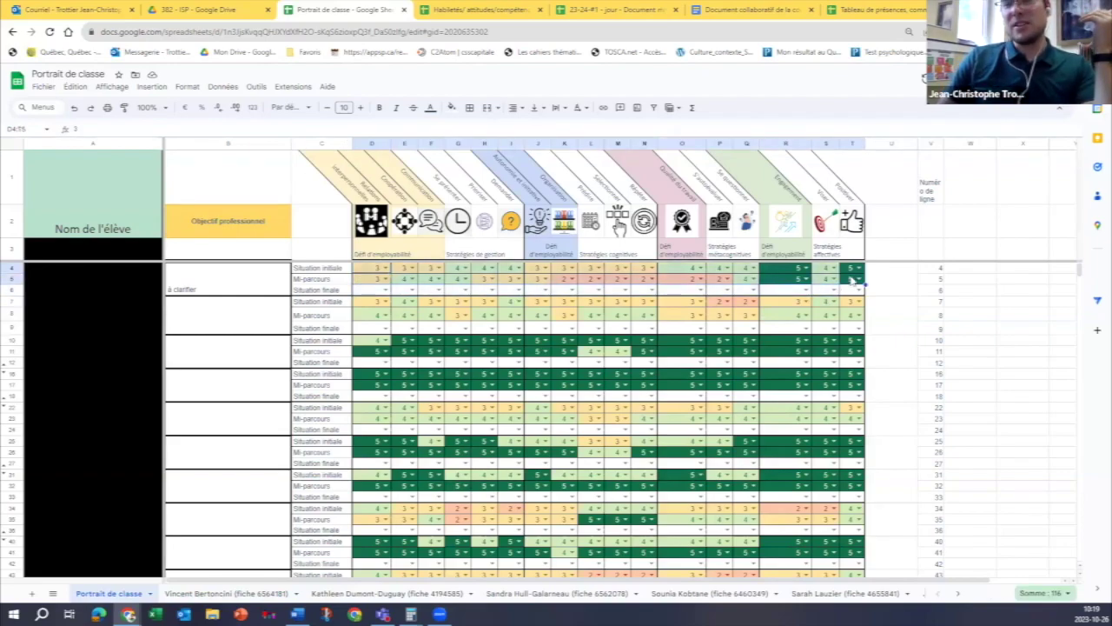
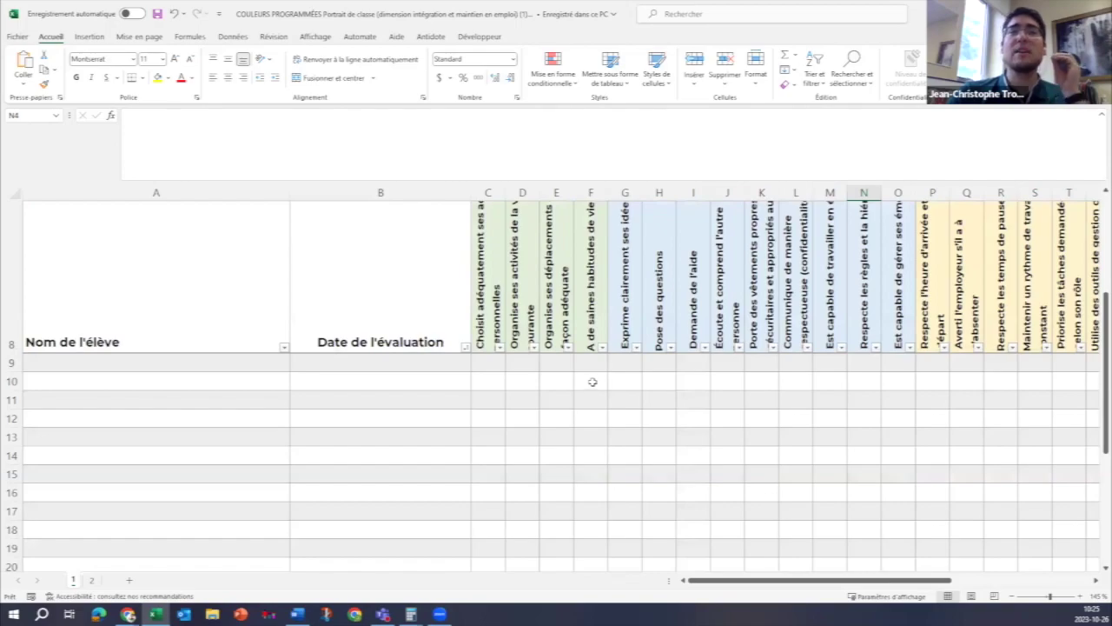
# - In the COULEURS PROGRAMMÉES Excel workbook, examine the title area, the Nom de l'élève and Date de l'évaluation columns, and the course headings
pyautogui.scroll(3, 606, 390)
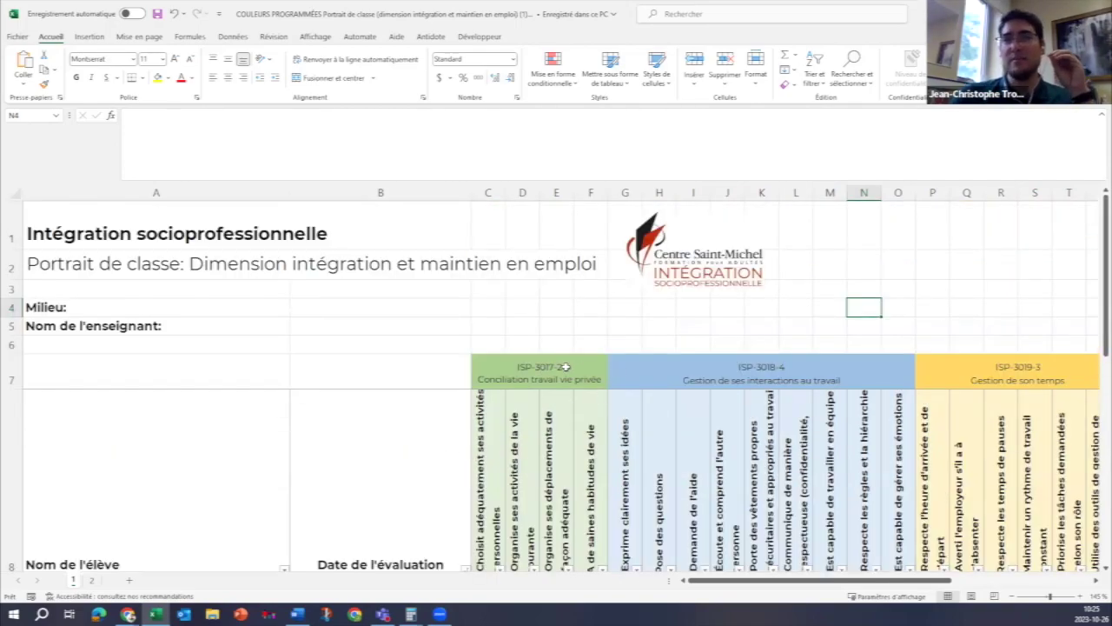
pyautogui.scroll(-3, 351, 398)
pyautogui.scroll(-1, 350, 399)
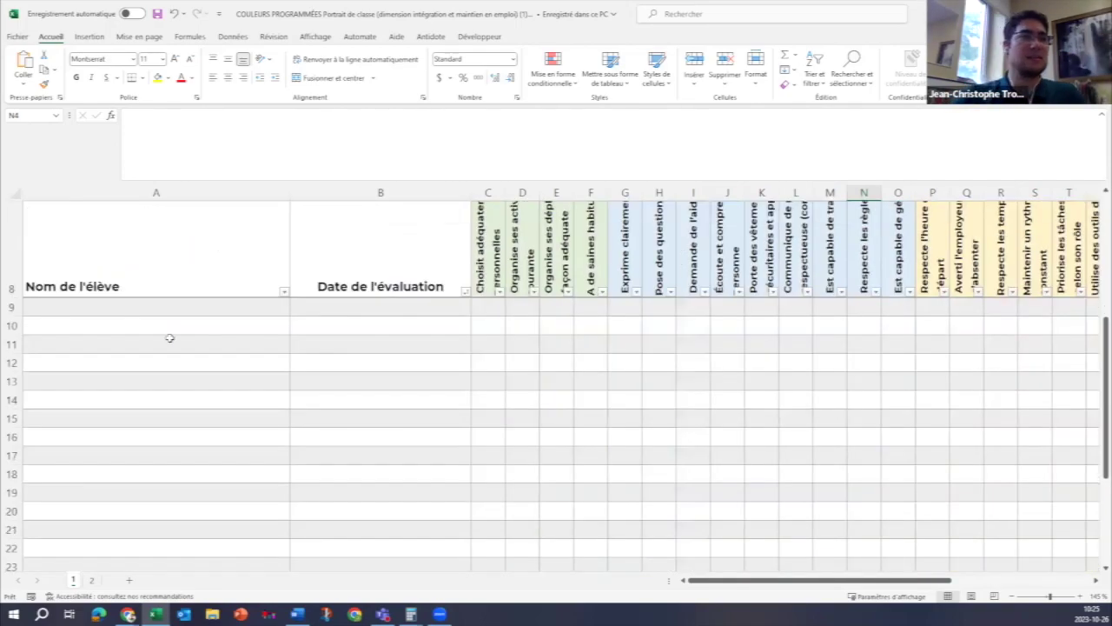
pyautogui.click(166, 309)
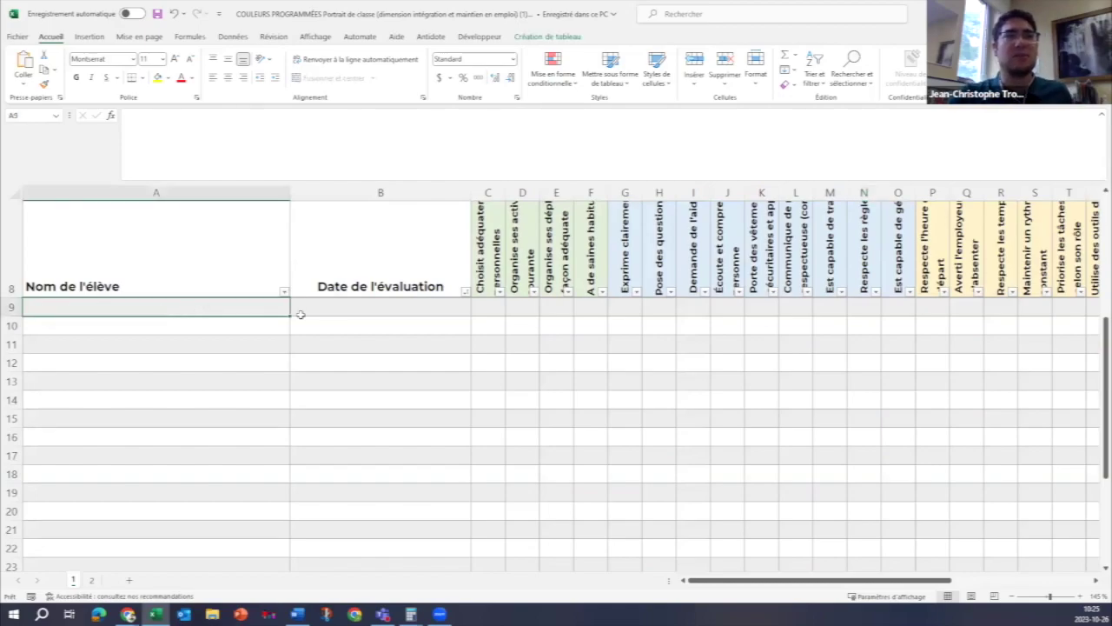
pyautogui.click(344, 310)
pyautogui.scroll(3, 470, 328)
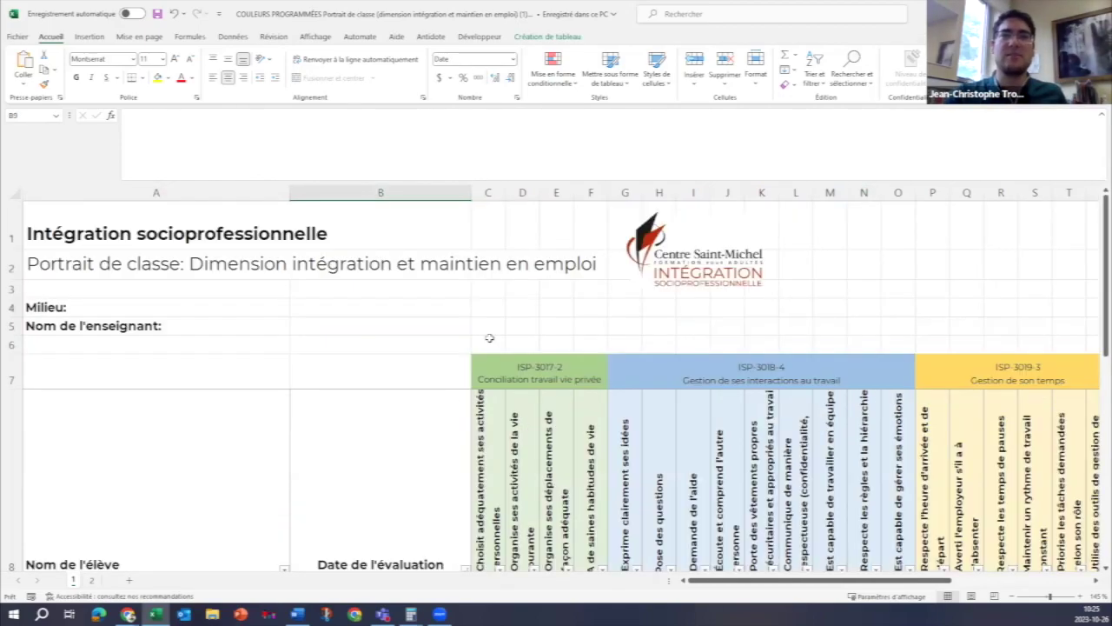
pyautogui.scroll(-2, 470, 329)
pyautogui.scroll(1, 470, 329)
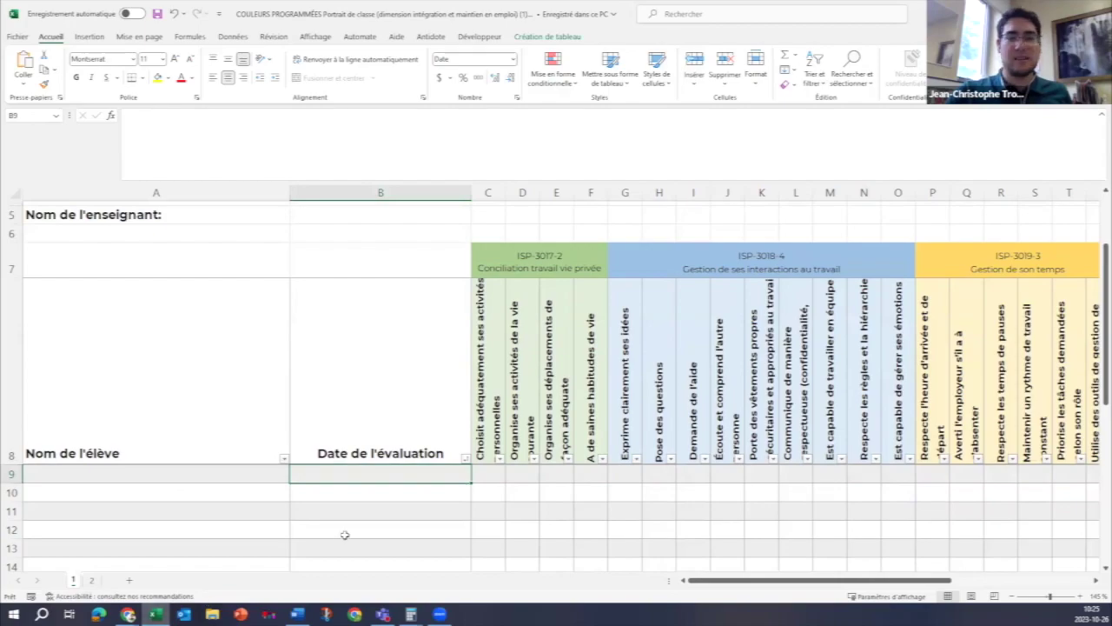
# - Examine the ISP course headings and the individual competencies listed under Conciliation travail vie privée and Gestion de ses interactions au travail
pyautogui.moveTo(540, 268); pyautogui.dragTo(324, 271)
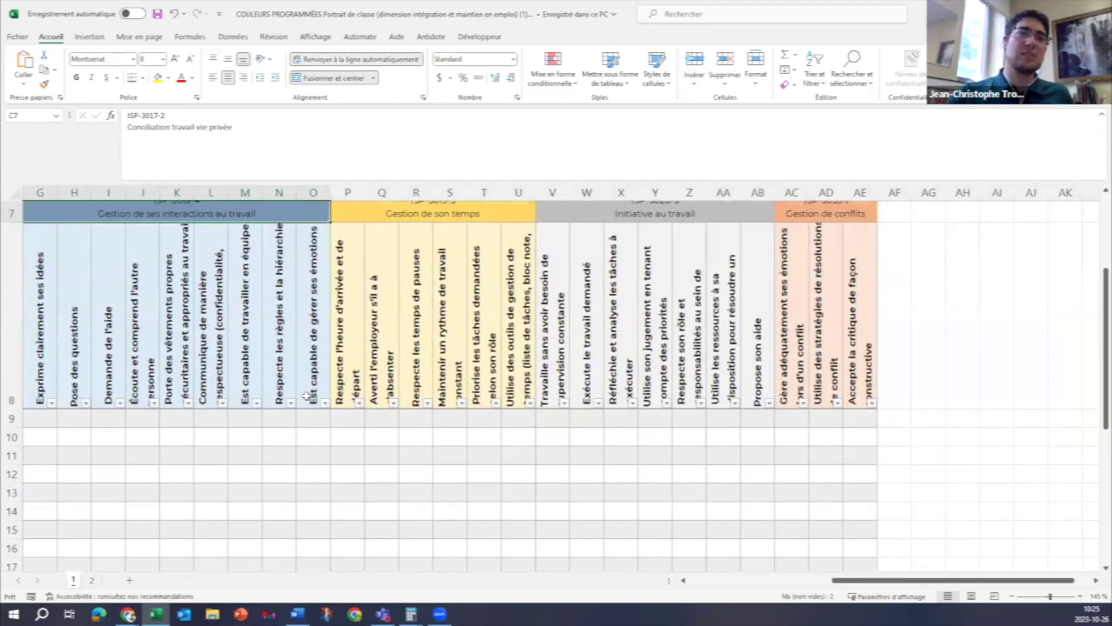
pyautogui.scroll(-1, 306, 362)
pyautogui.click(306, 361)
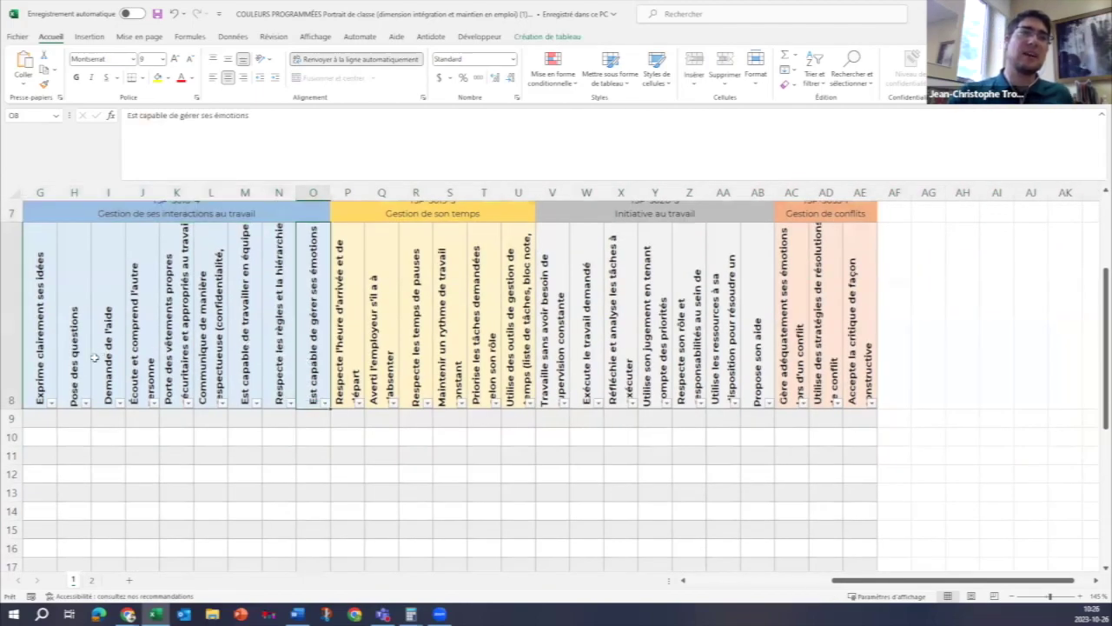
pyautogui.moveTo(1017, 589); pyautogui.dragTo(897, 588)
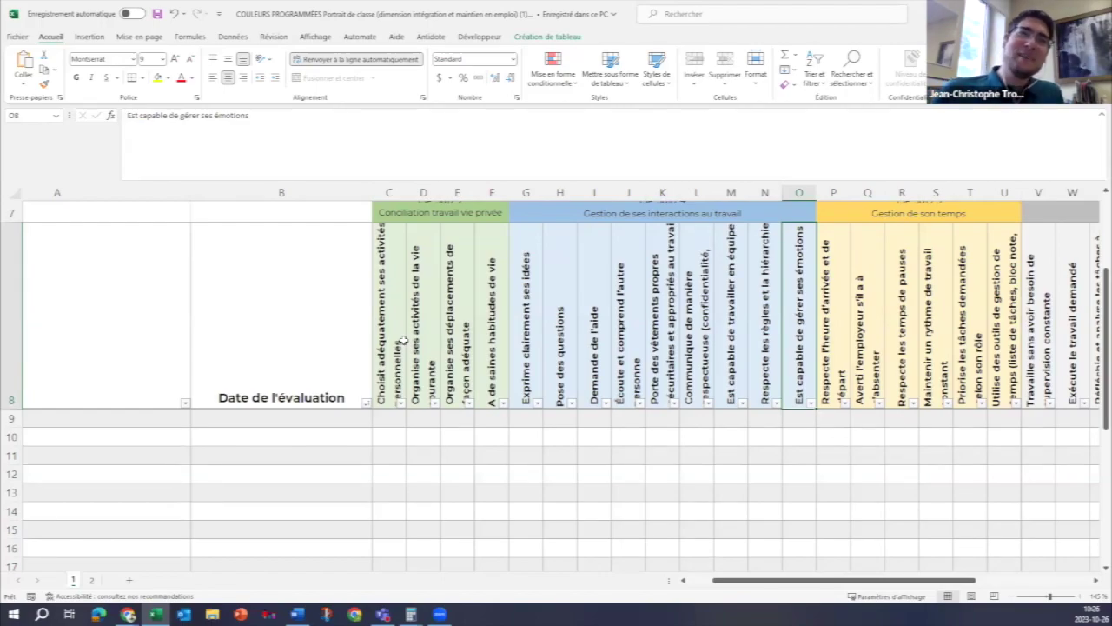
pyautogui.click(382, 253)
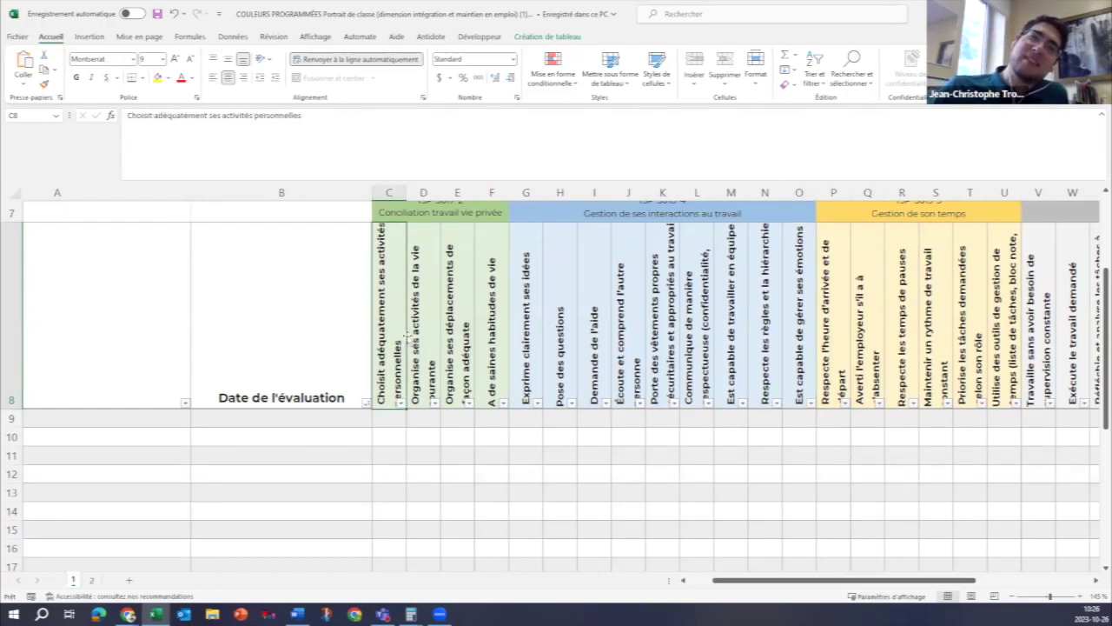
pyautogui.click(425, 372)
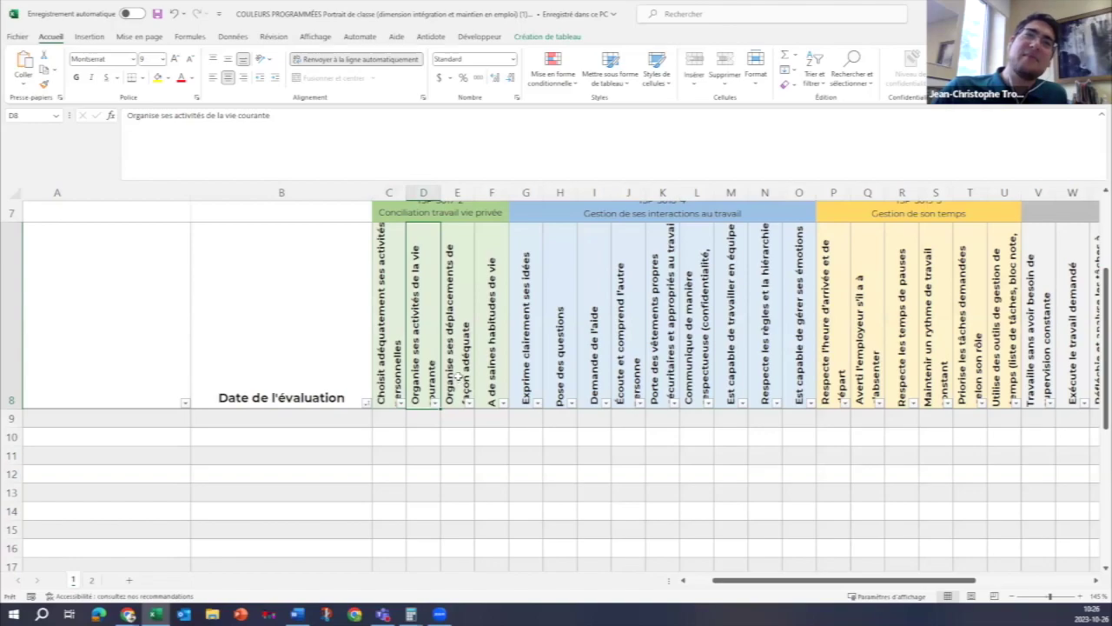
pyautogui.click(459, 370)
# - Try ratings 4 and 5 in the first student row under Choisit adéquatement ses activités personnelles
pyautogui.click(392, 419)
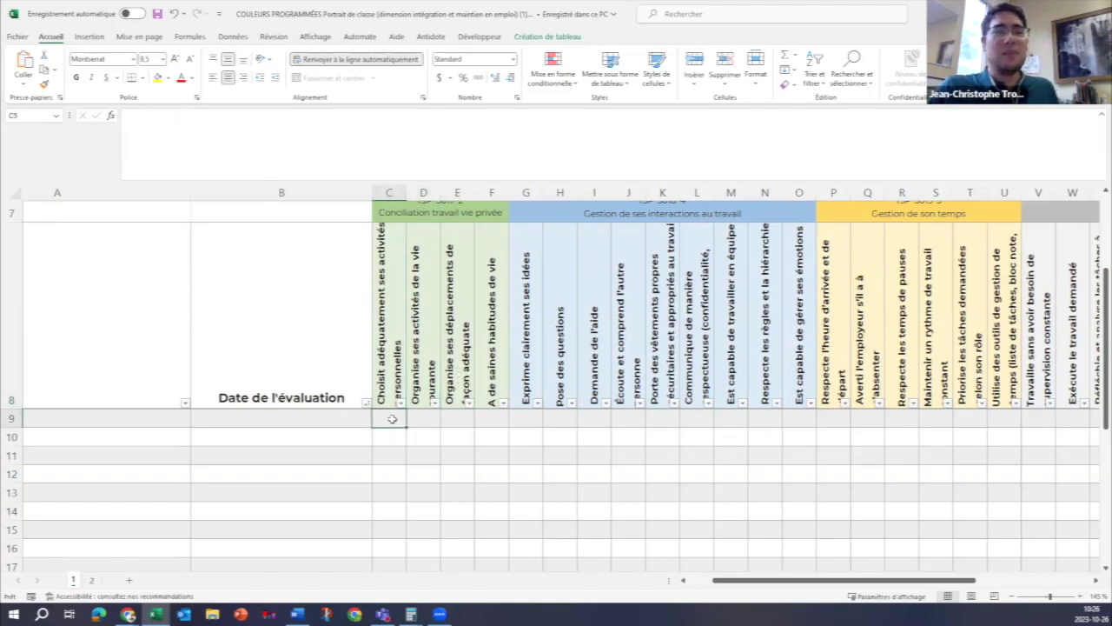
pyautogui.write('1')
pyautogui.press('Return')
pyautogui.press('Return')
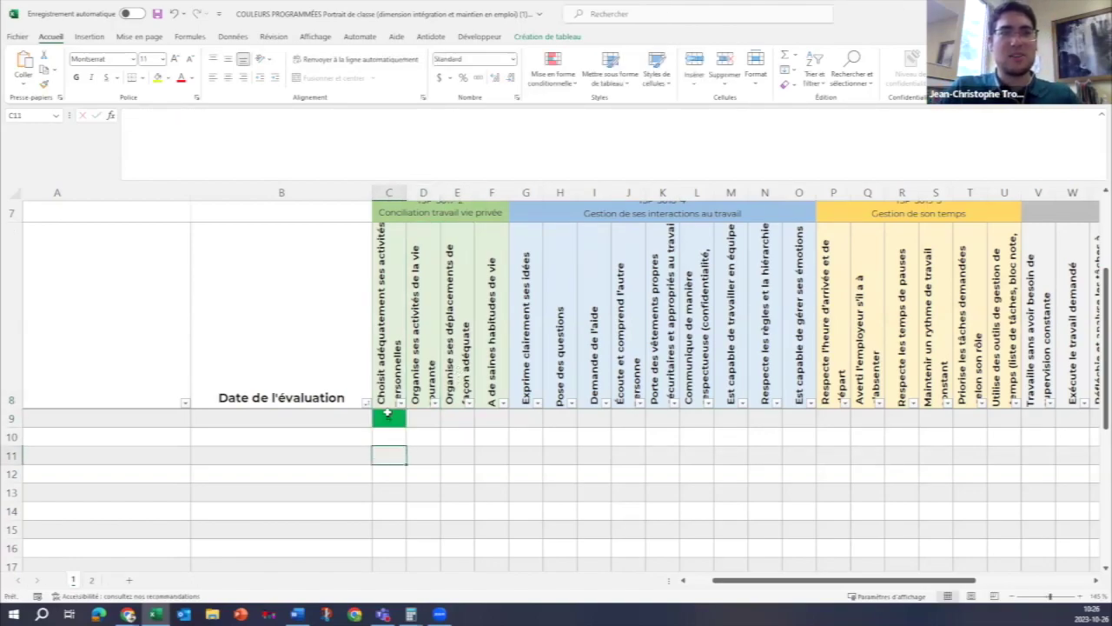
pyautogui.click(391, 419)
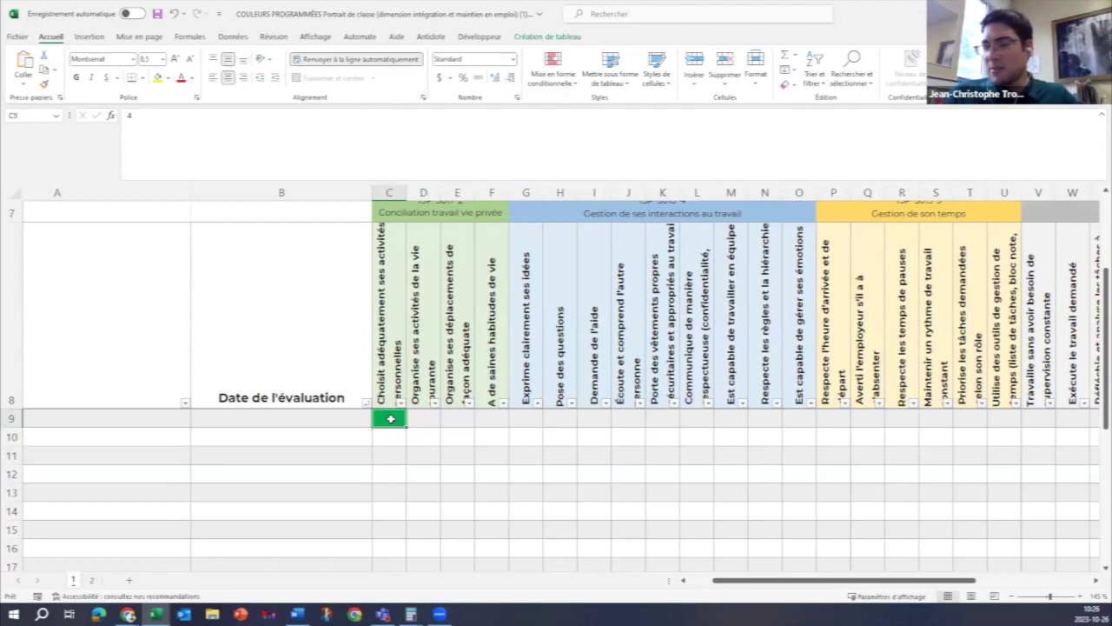
pyautogui.write('5')
pyautogui.scroll(1, 391, 452)
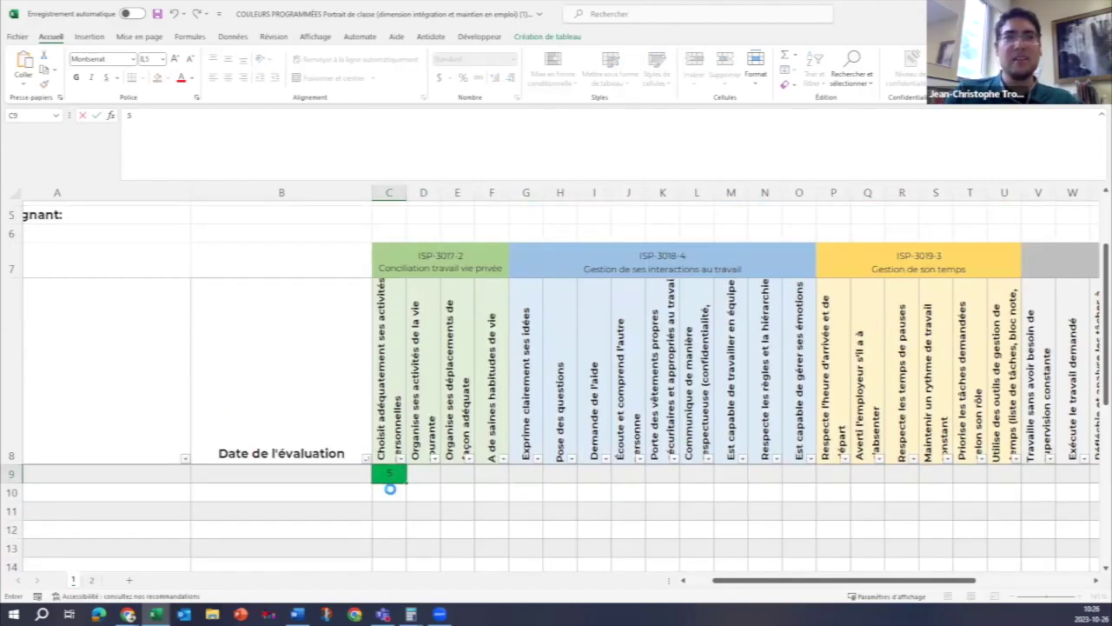
pyautogui.press('Escape')
# - Enter the rating 1 in cell C9 under Choisit adéquatement ses activités personnelles
pyautogui.press('Delete')
pyautogui.write('1')
pyautogui.press('Return')
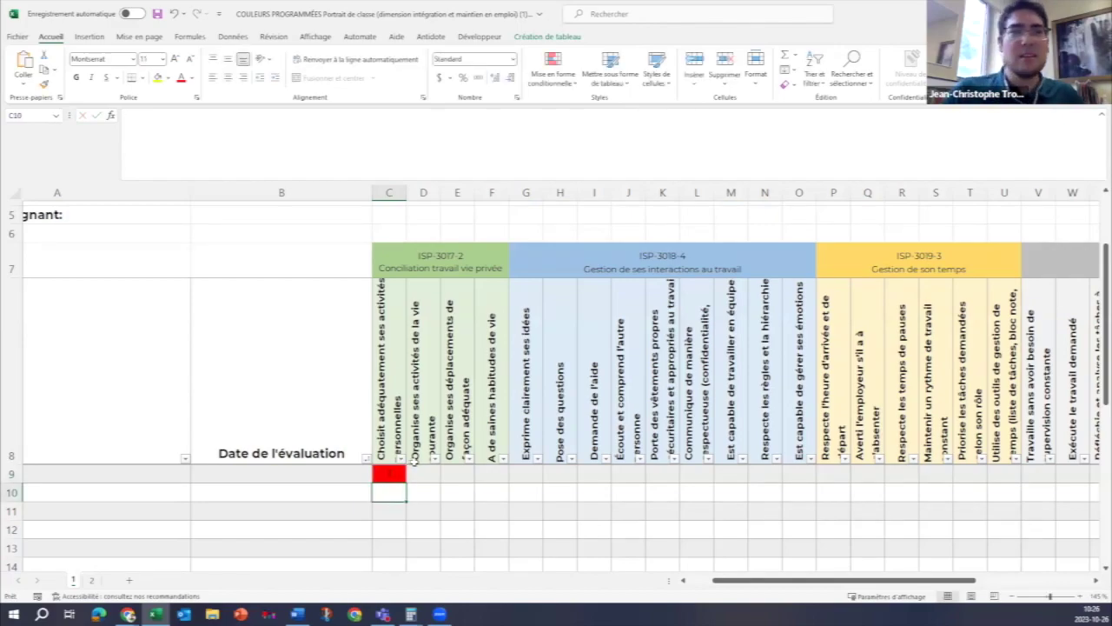
# - Examine the legend below the table, going through the colour and letter code of each competence level from 5 to 1
pyautogui.click(423, 474)
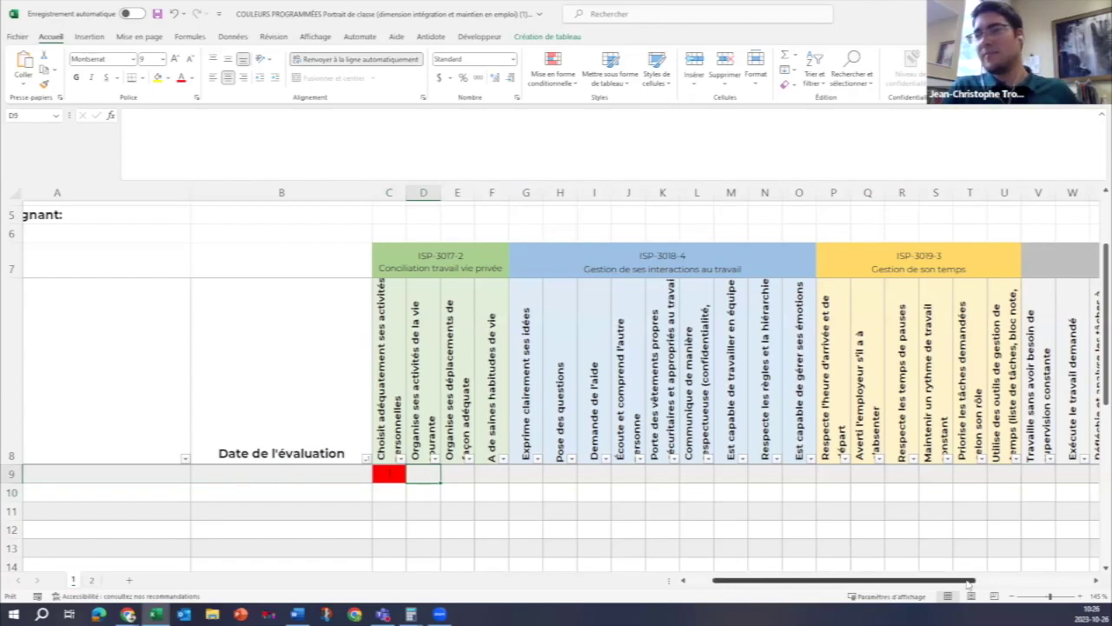
pyautogui.moveTo(969, 588); pyautogui.dragTo(943, 588)
pyautogui.scroll(-8, 190, 321)
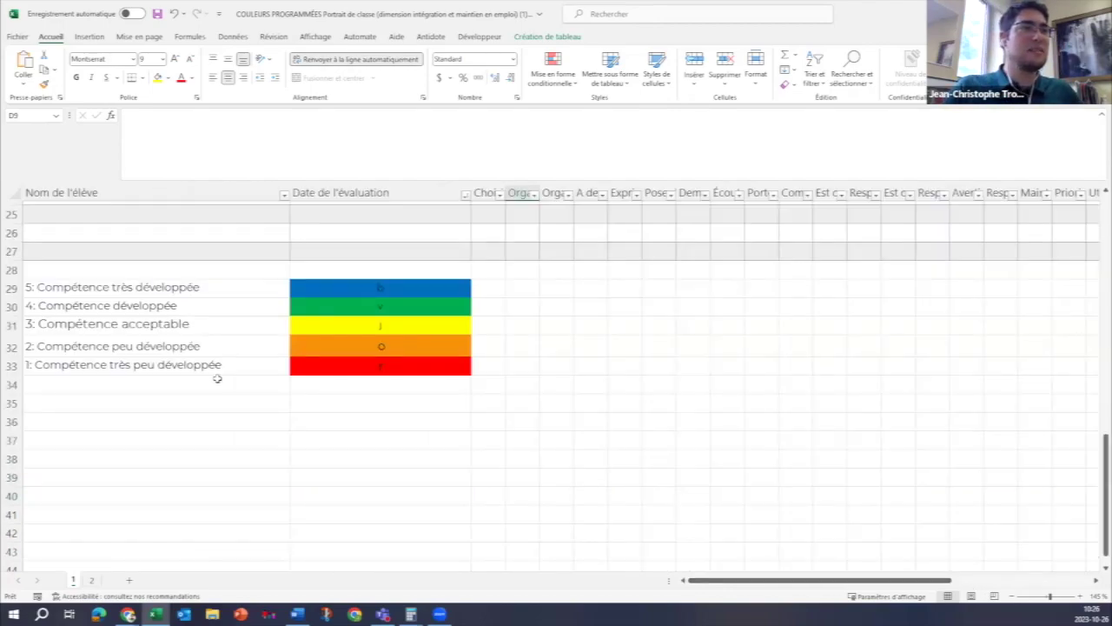
pyautogui.scroll(2, 89, 355)
pyautogui.click(400, 345)
pyautogui.click(401, 366)
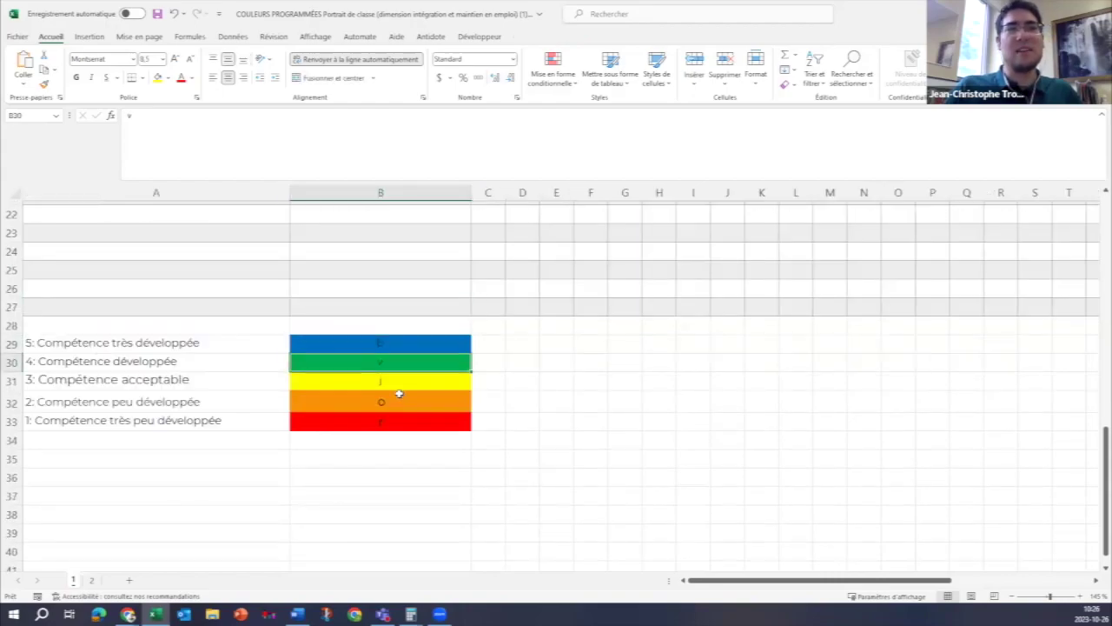
pyautogui.click(389, 401)
pyautogui.click(397, 421)
pyautogui.click(397, 343)
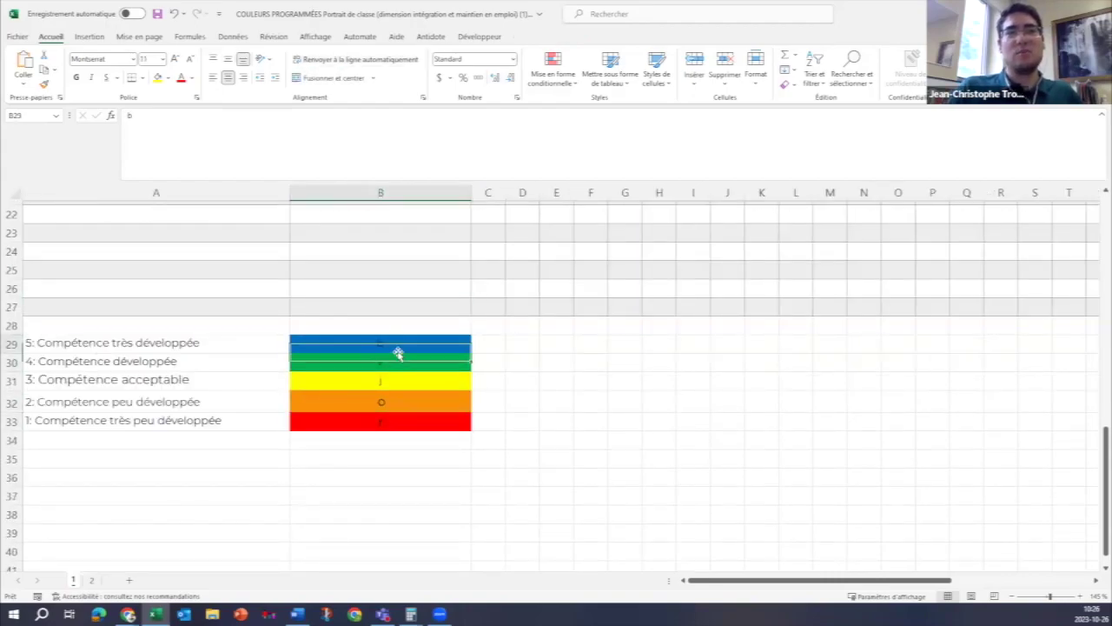
pyautogui.click(397, 361)
pyautogui.click(397, 374)
pyautogui.click(397, 402)
pyautogui.click(397, 420)
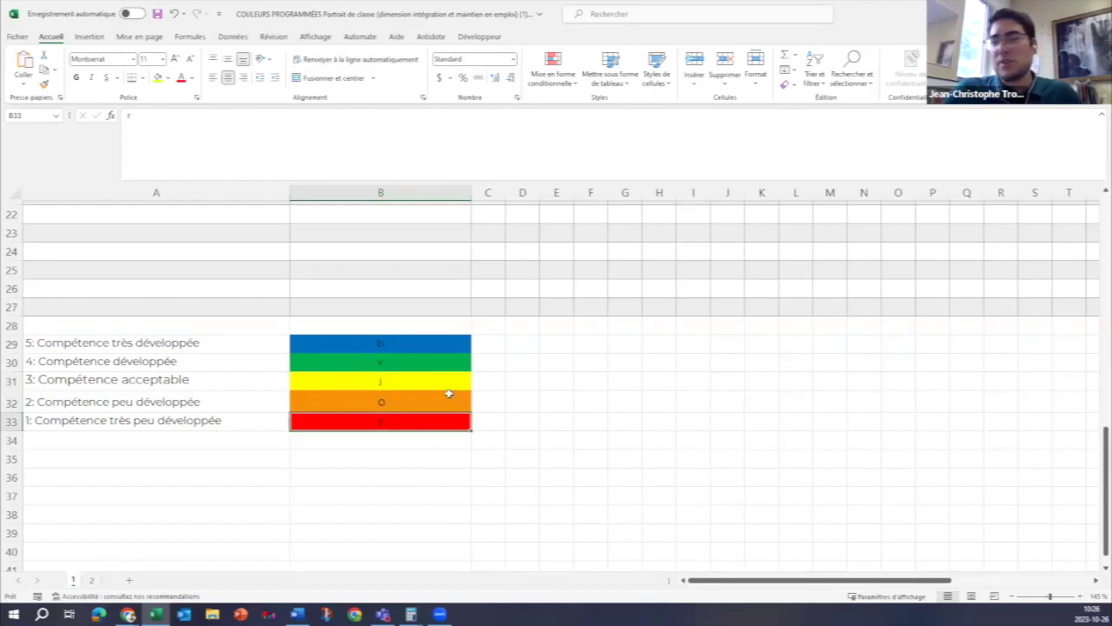
# - Enter the letter code r in cell D9 under Organise ses activités de la vie courante and compare it with the neighbouring numeric rating
pyautogui.scroll(7, 574, 365)
pyautogui.scroll(-2, 580, 375)
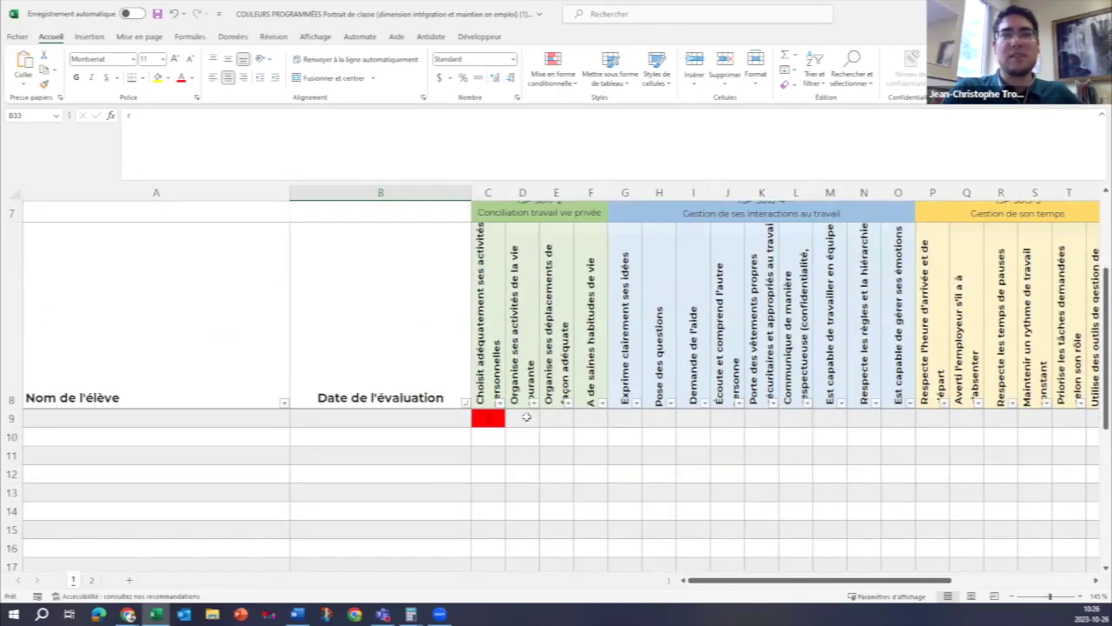
pyautogui.click(527, 418)
pyautogui.write('r')
pyautogui.press('Return')
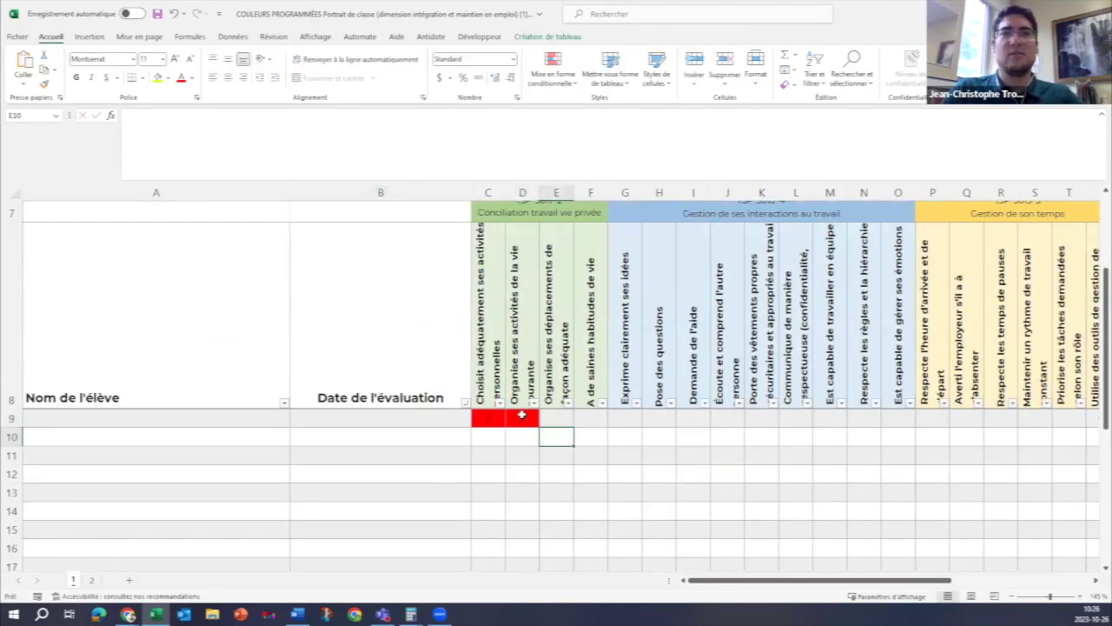
pyautogui.press('Up')
pyautogui.click(491, 416)
pyautogui.click(526, 418)
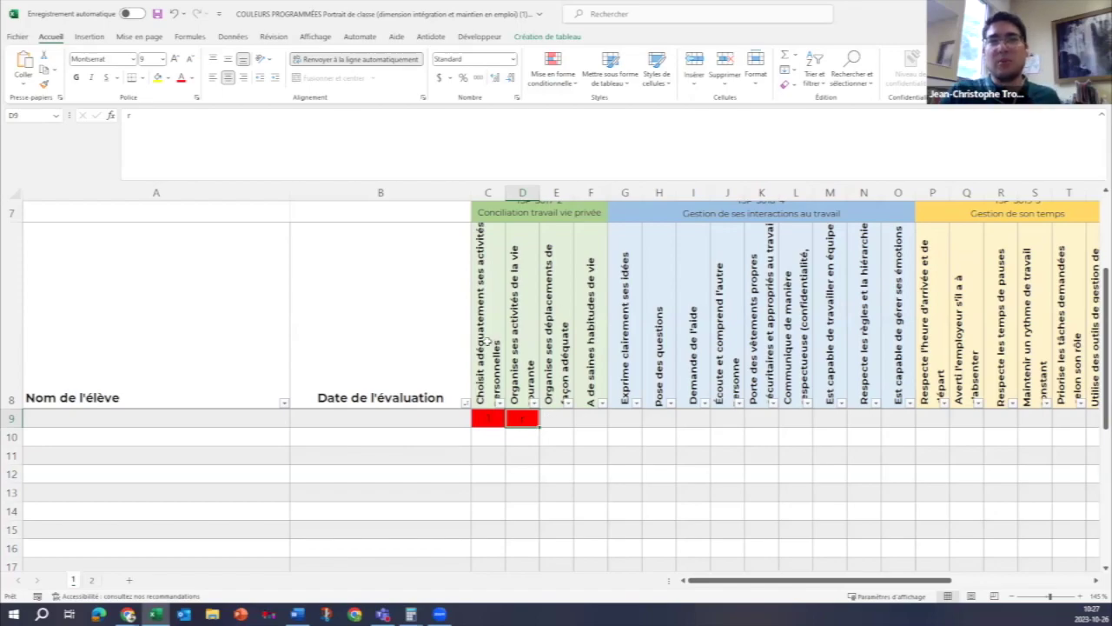
# - Highlight and look over all competency headings from Choisit adéquatement ses activités personnelles through the Gestion de conflits group
pyautogui.moveTo(491, 342)
pyautogui.mouseDown()
pyautogui.moveTo(1098, 363)
pyautogui.moveTo(935, 335)
pyautogui.moveTo(991, 335)
pyautogui.mouseUp()
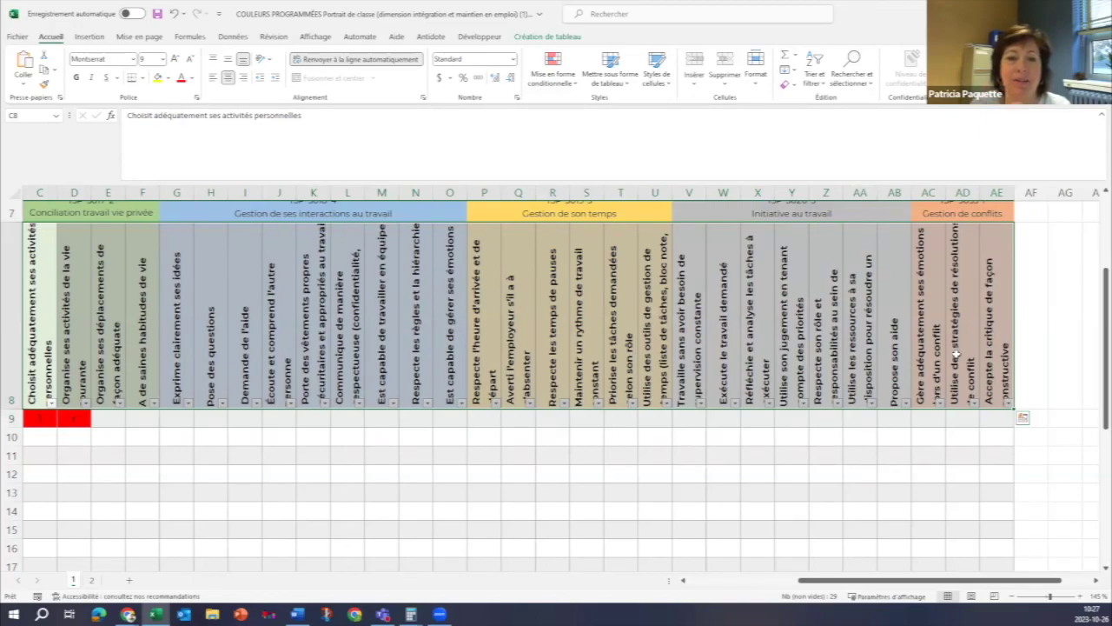
pyautogui.click(1039, 375)
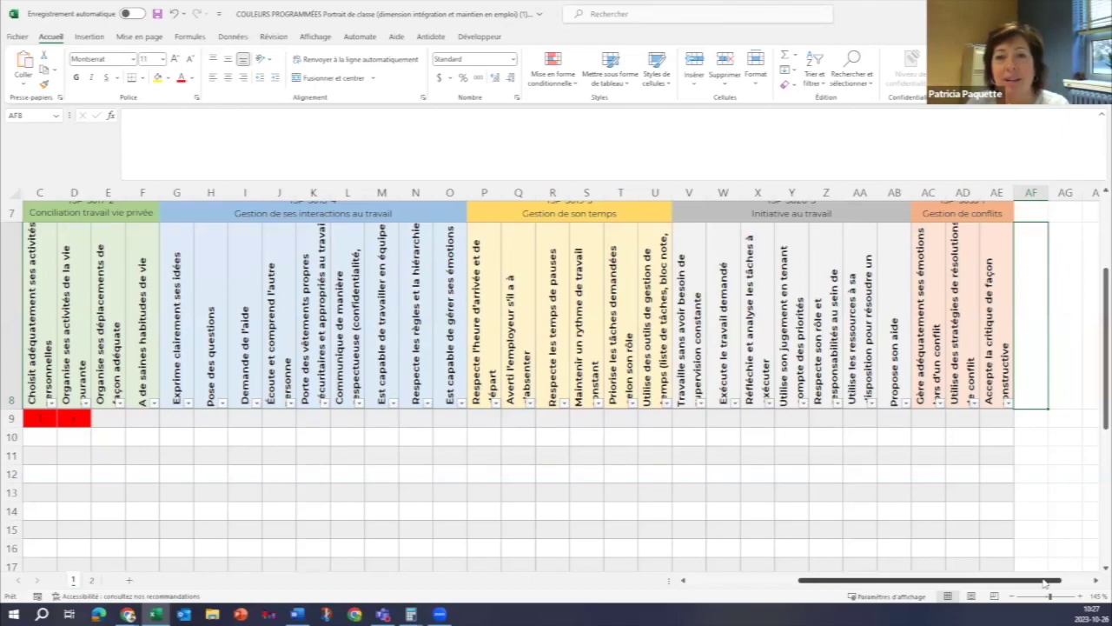
pyautogui.moveTo(1045, 583)
pyautogui.mouseDown()
pyautogui.moveTo(968, 588)
pyautogui.moveTo(1028, 571)
pyautogui.mouseUp()
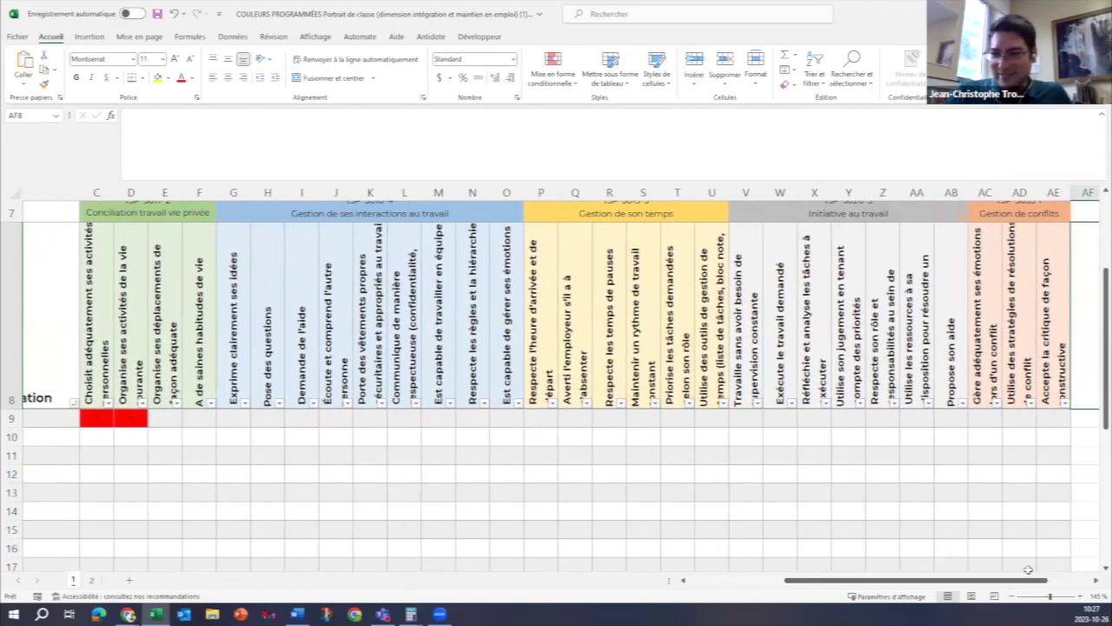